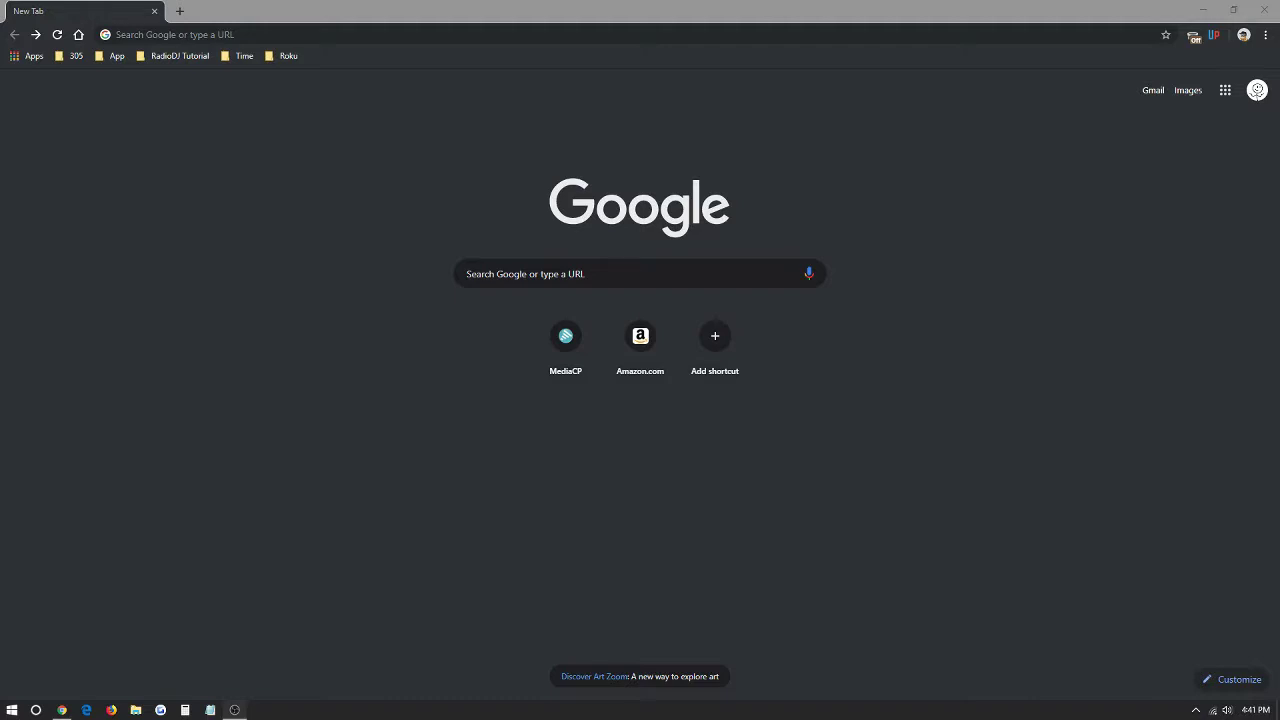
Search Google for 'zarastudio' and open the 'ZaraStudio - Radio automation software' result
left_click(754, 288)
type("zarastudio")
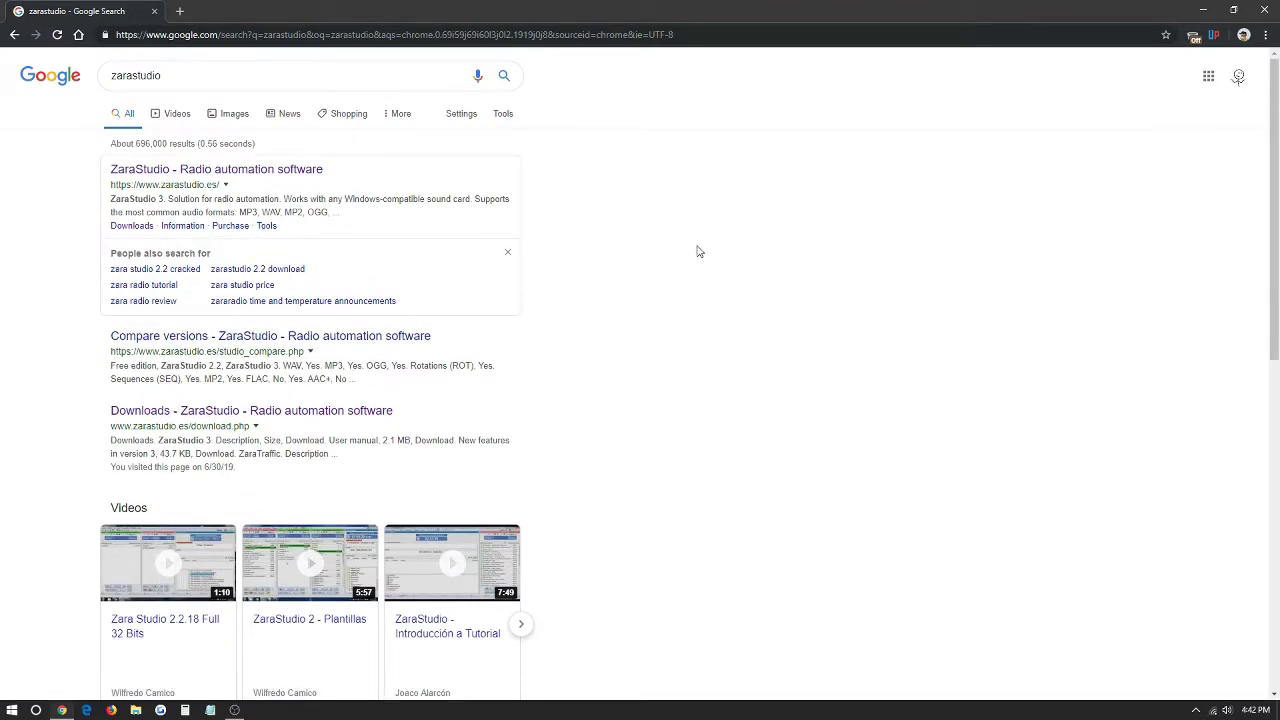
left_click(230, 177)
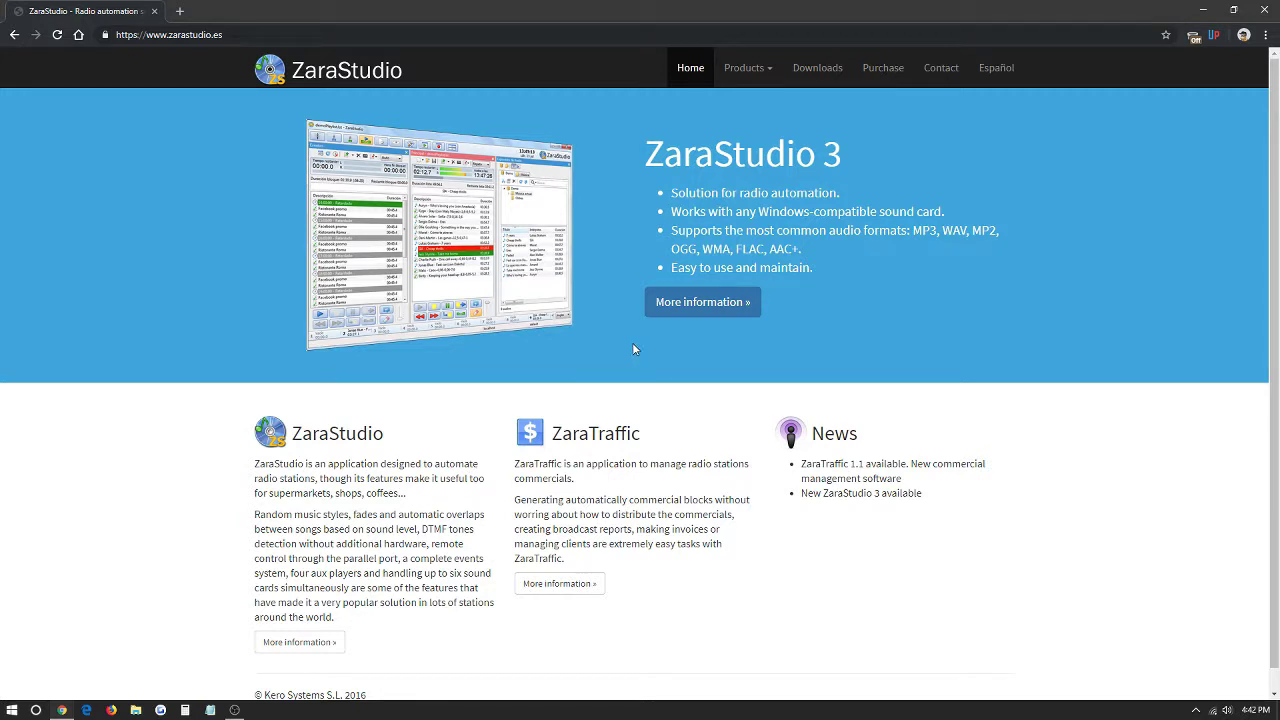
Download the ZaraRadio 1.6.2 Free Edition installer from the Downloads page and run it
left_click(815, 69)
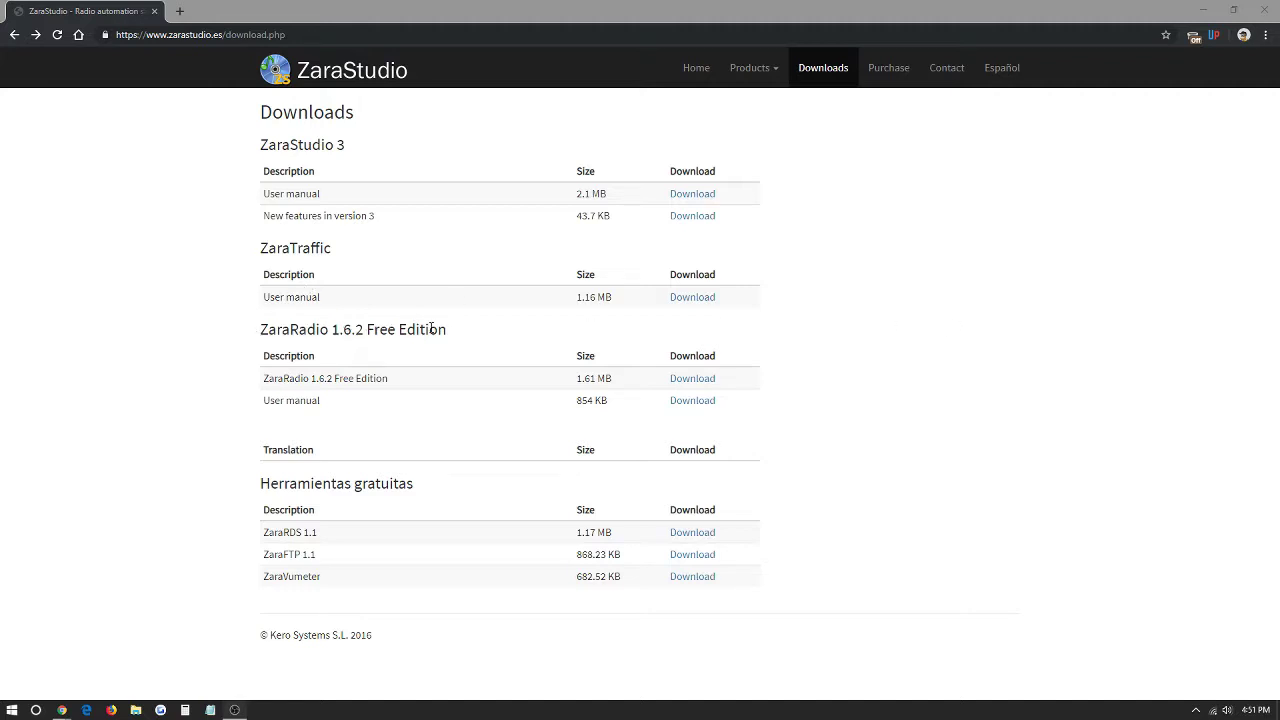
left_click(690, 382)
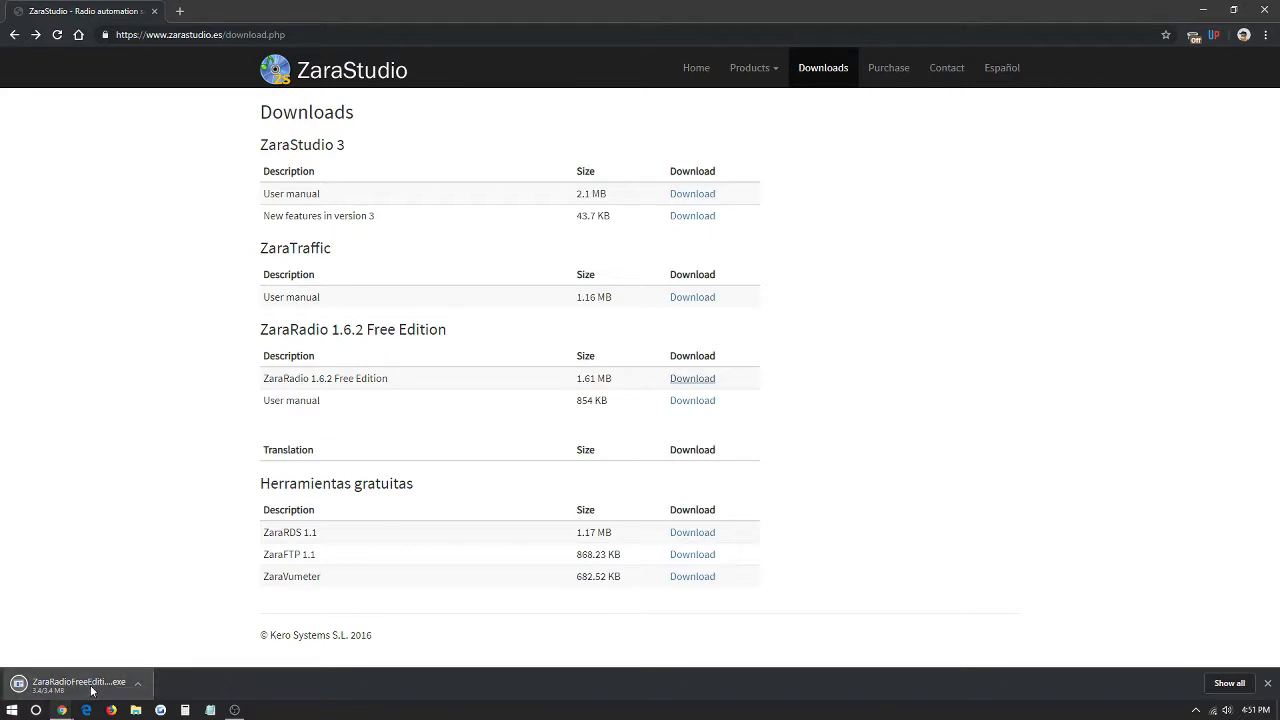
left_click(80, 688)
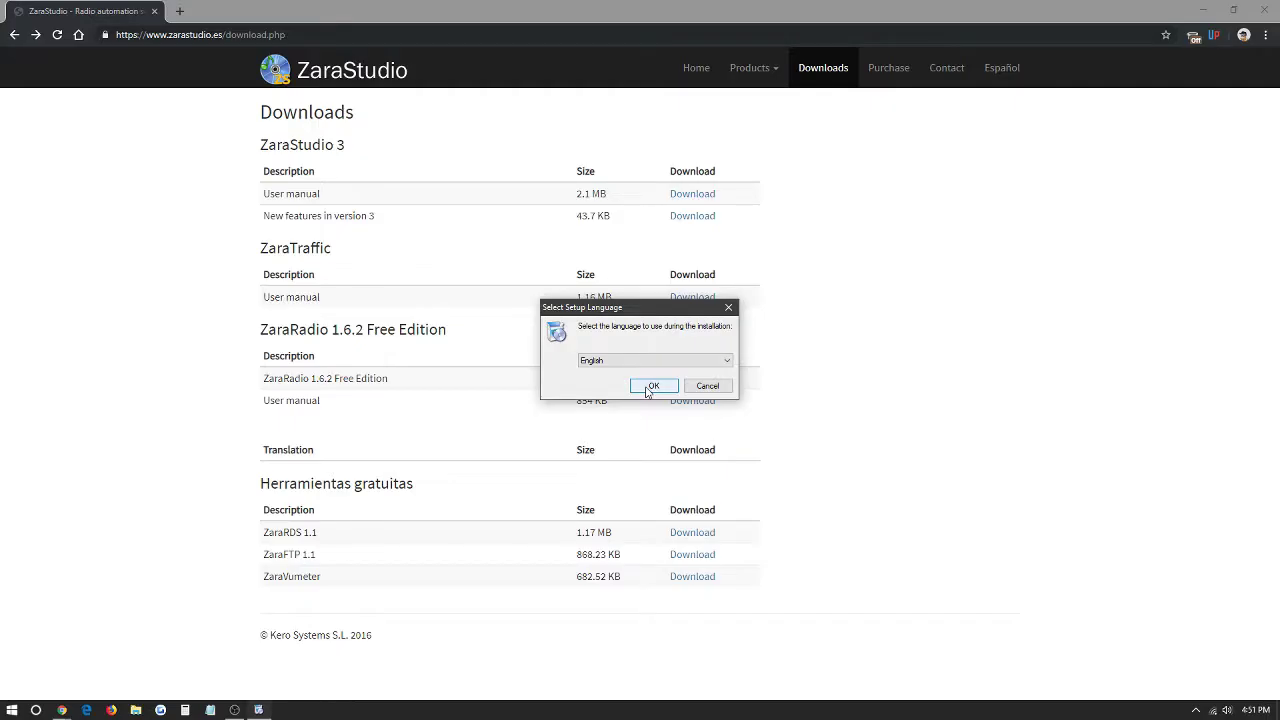
Run setup in English, accept the license, and keep the default install folder
left_click(650, 390)
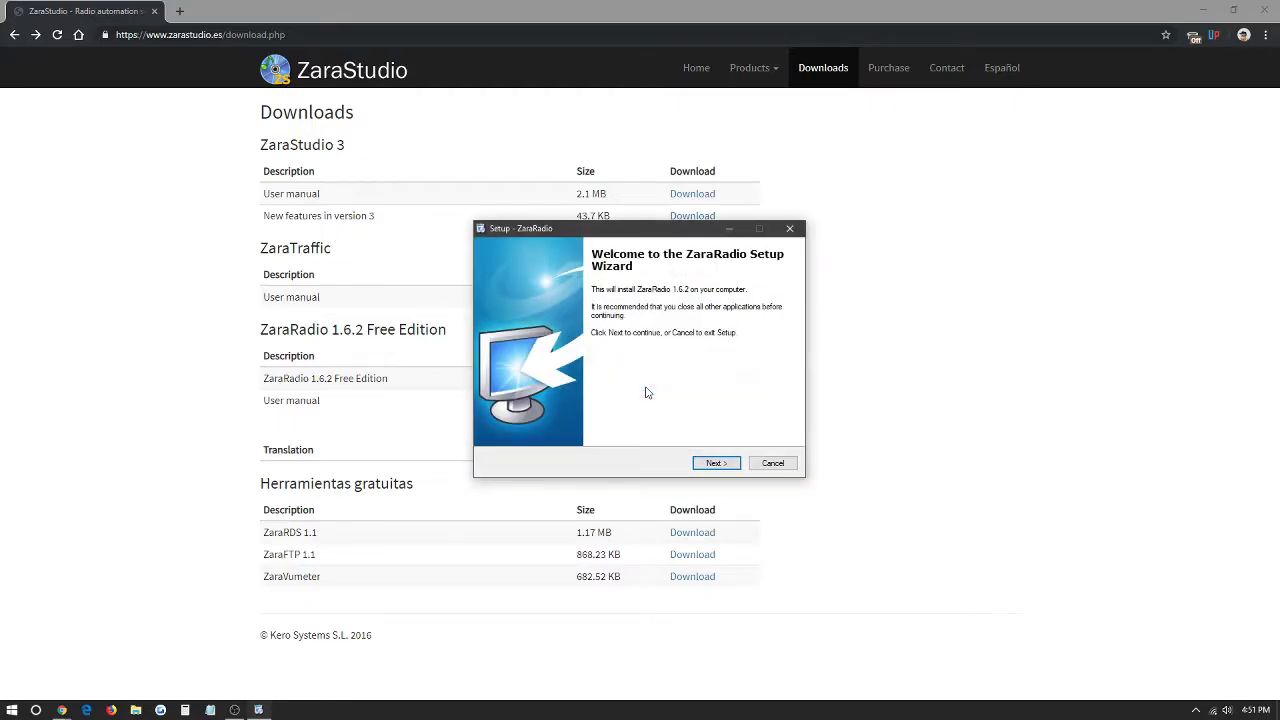
left_click(717, 466)
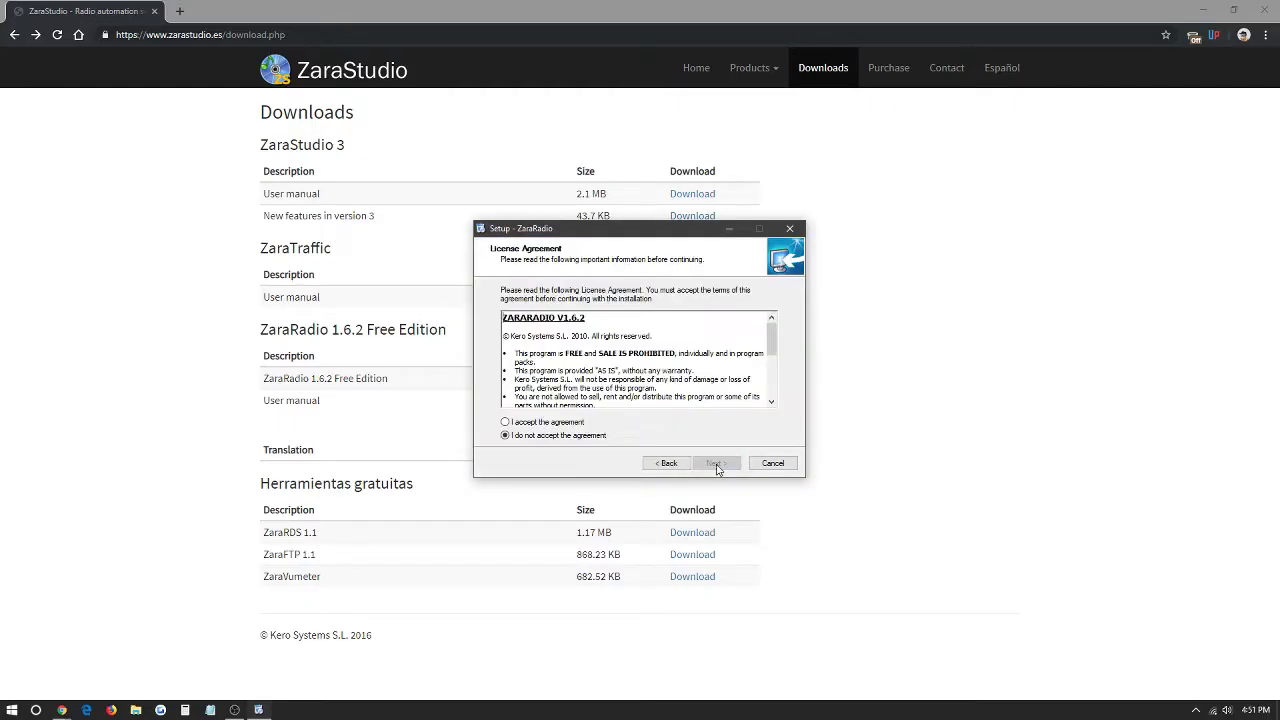
left_click(549, 424)
scroll(773, 343, "down", 5)
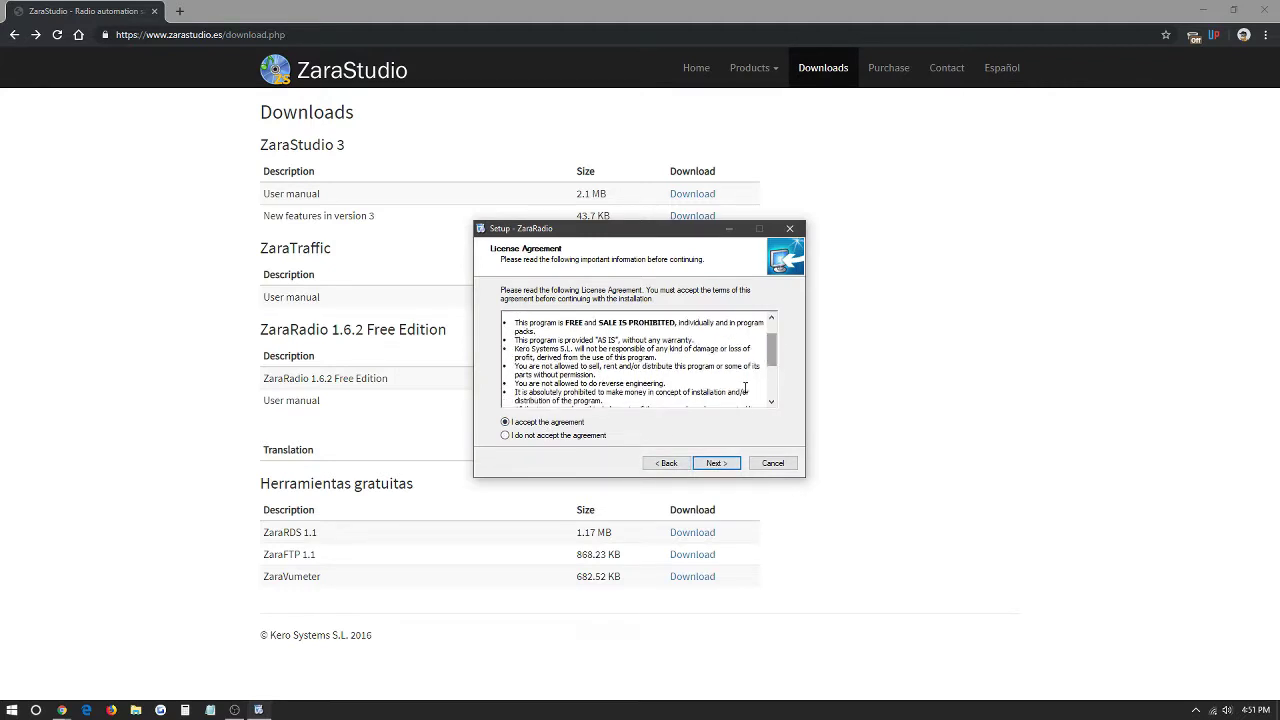
left_click(716, 463)
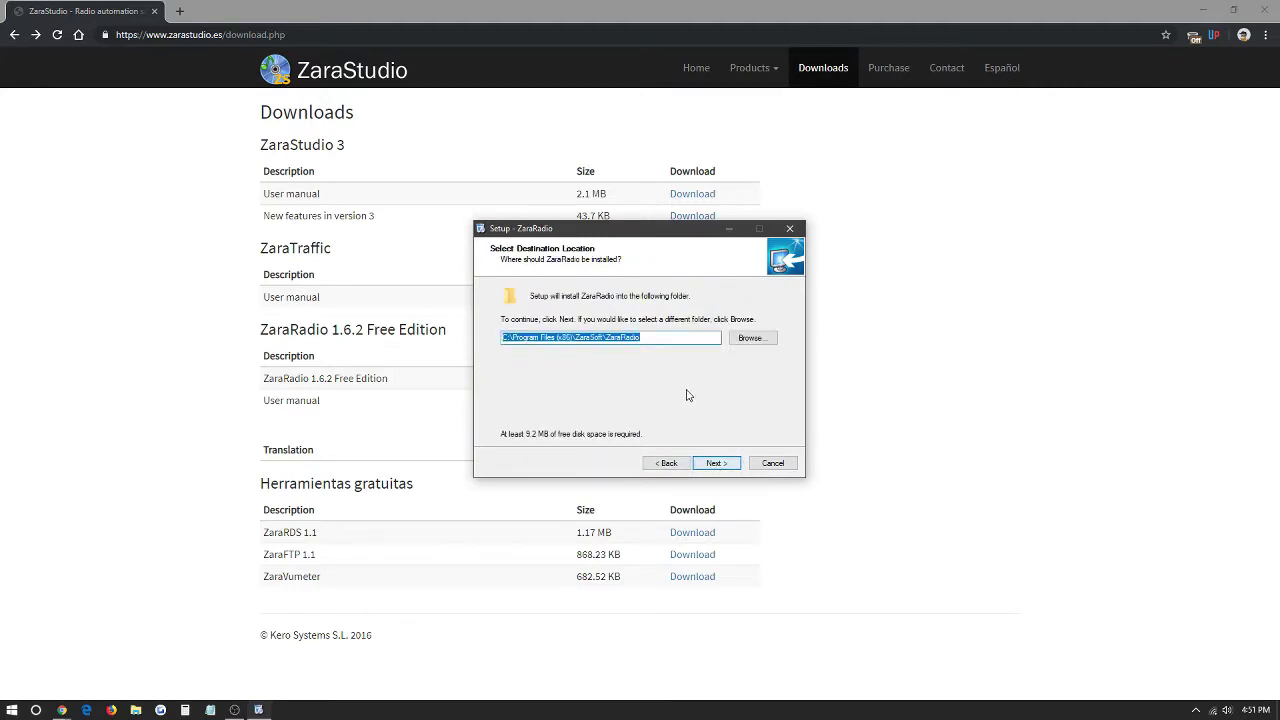
left_click(716, 464)
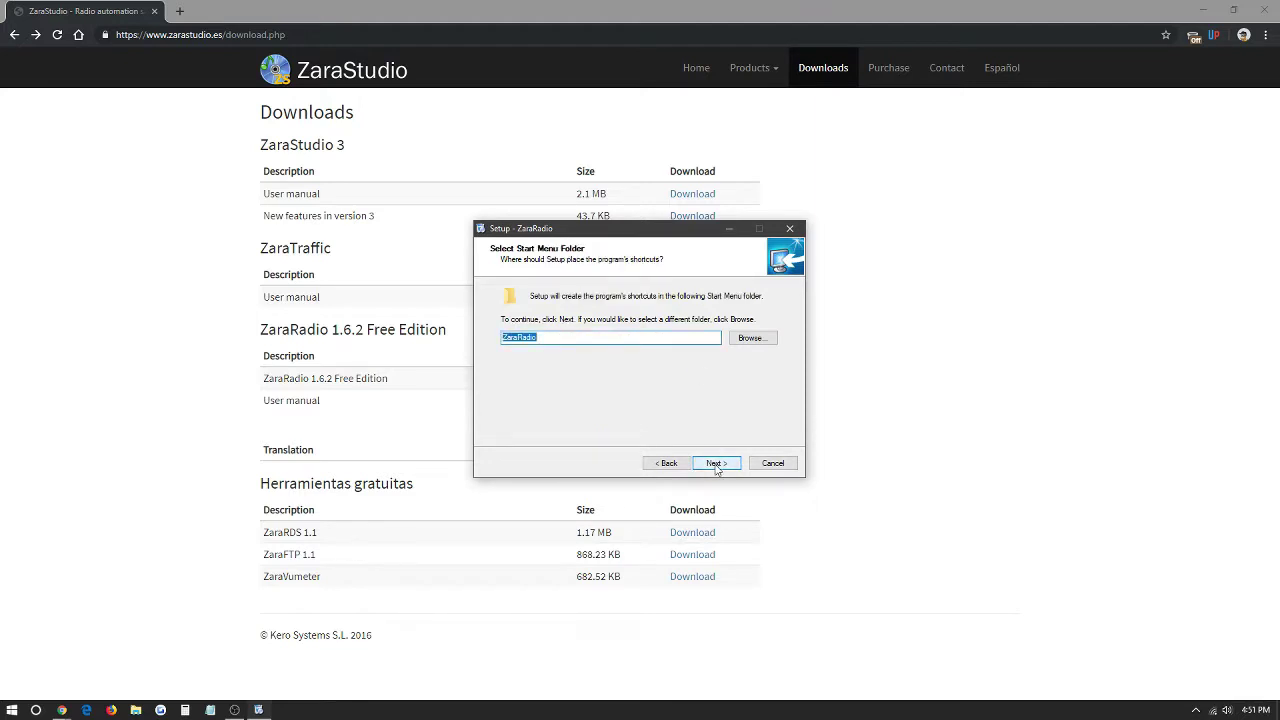
Replace the trial name 'Radio Test' with ZaraRadio as the Start Menu folder
key("BackSpace")
type("Radio Test")
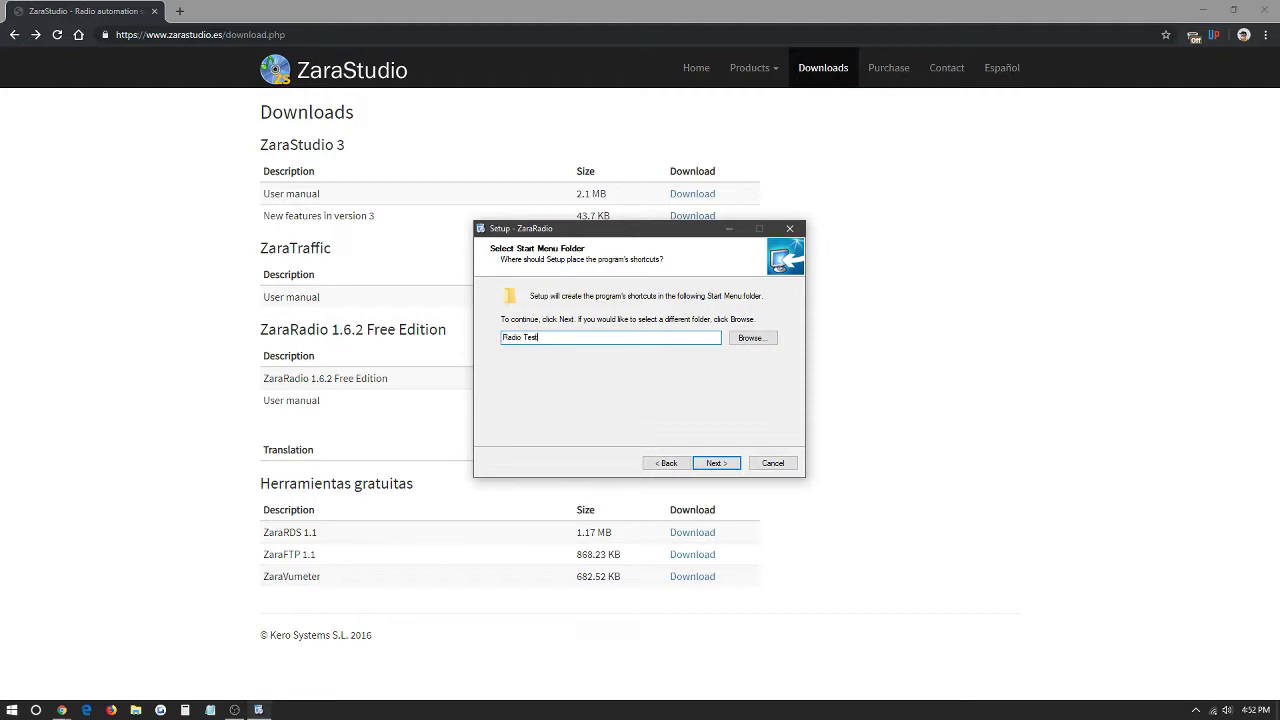
key("ctrl+a")
key("BackSpace")
type("ZaraRad")
left_click(716, 463)
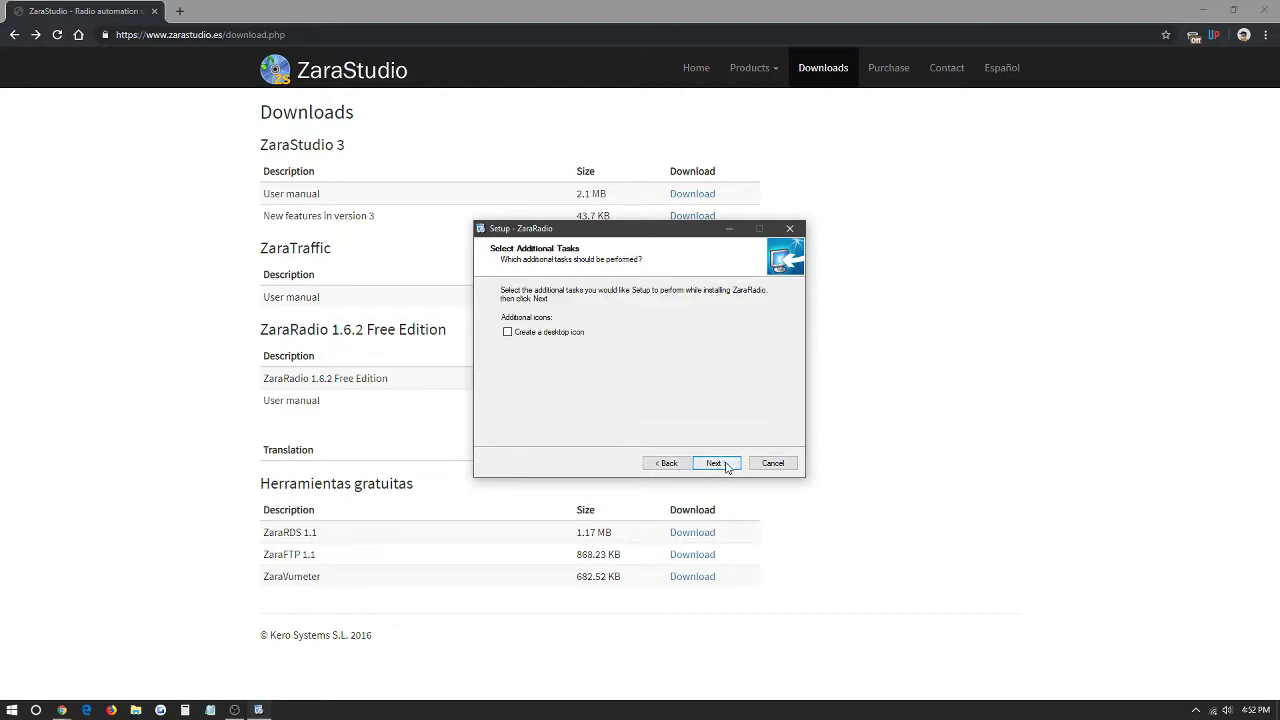
Create a desktop icon, install ZaraRadio, and finish setup to launch it
left_click(546, 334)
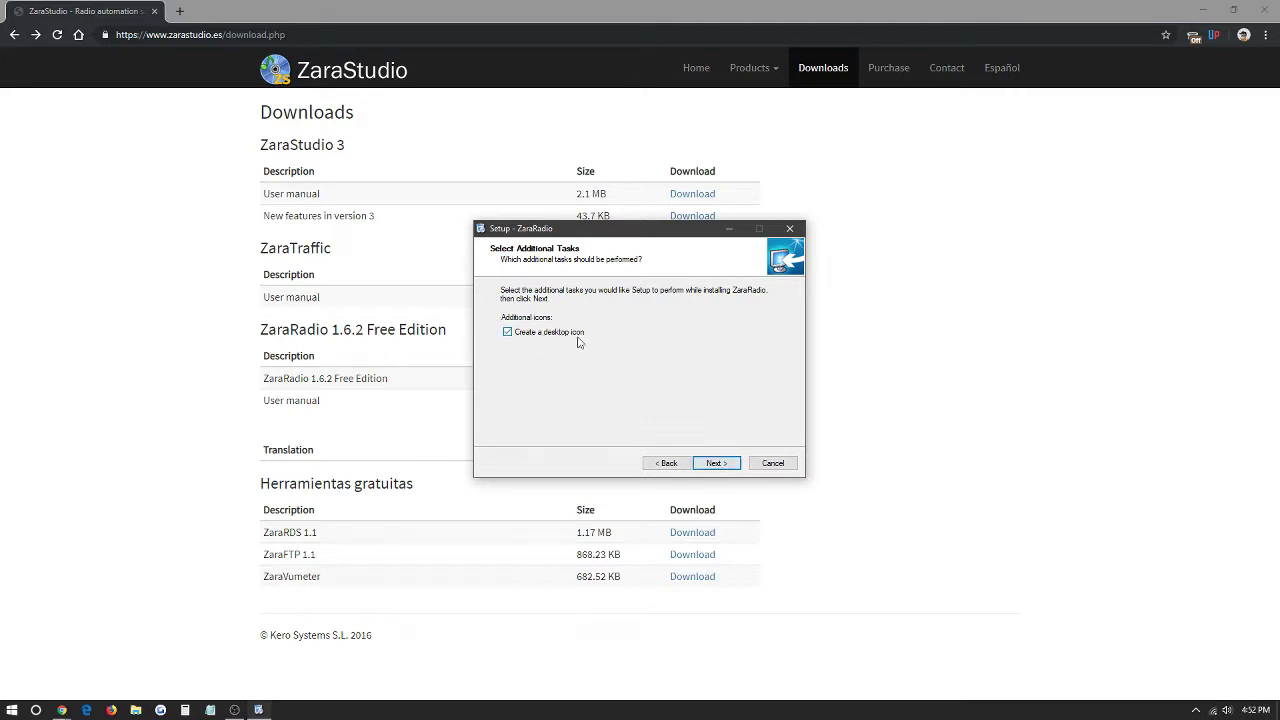
left_click(718, 464)
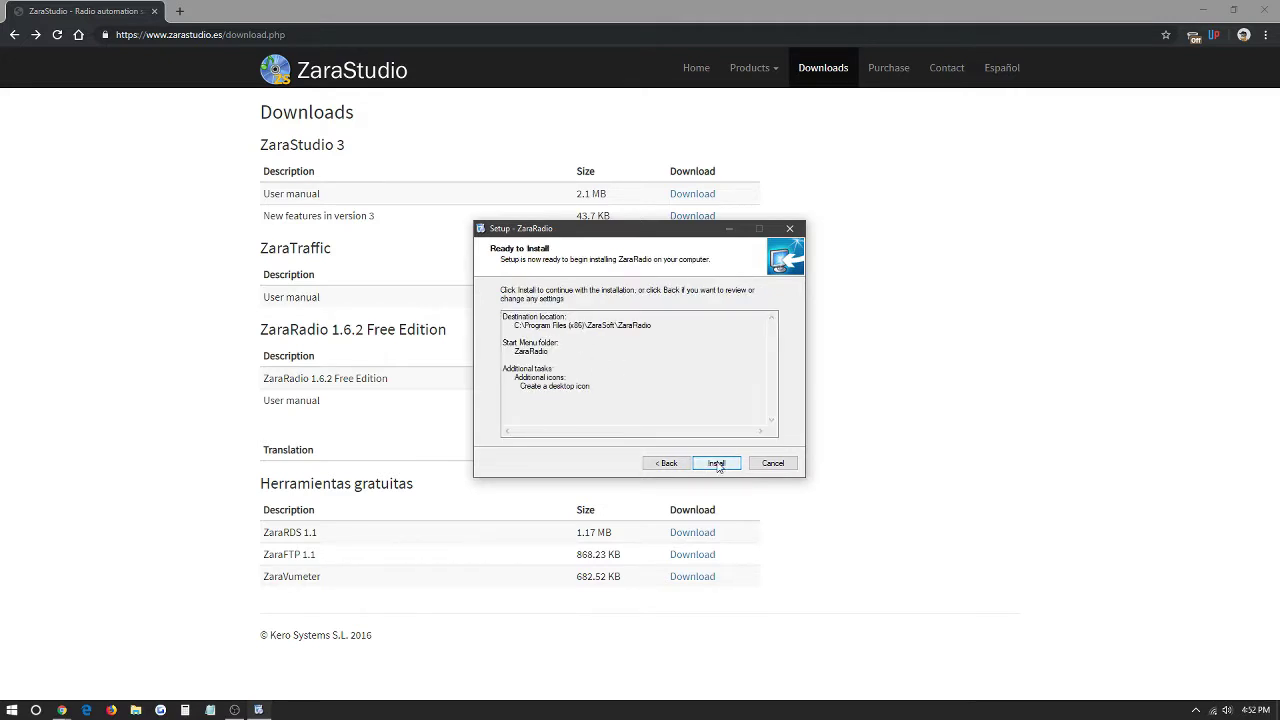
left_click(718, 464)
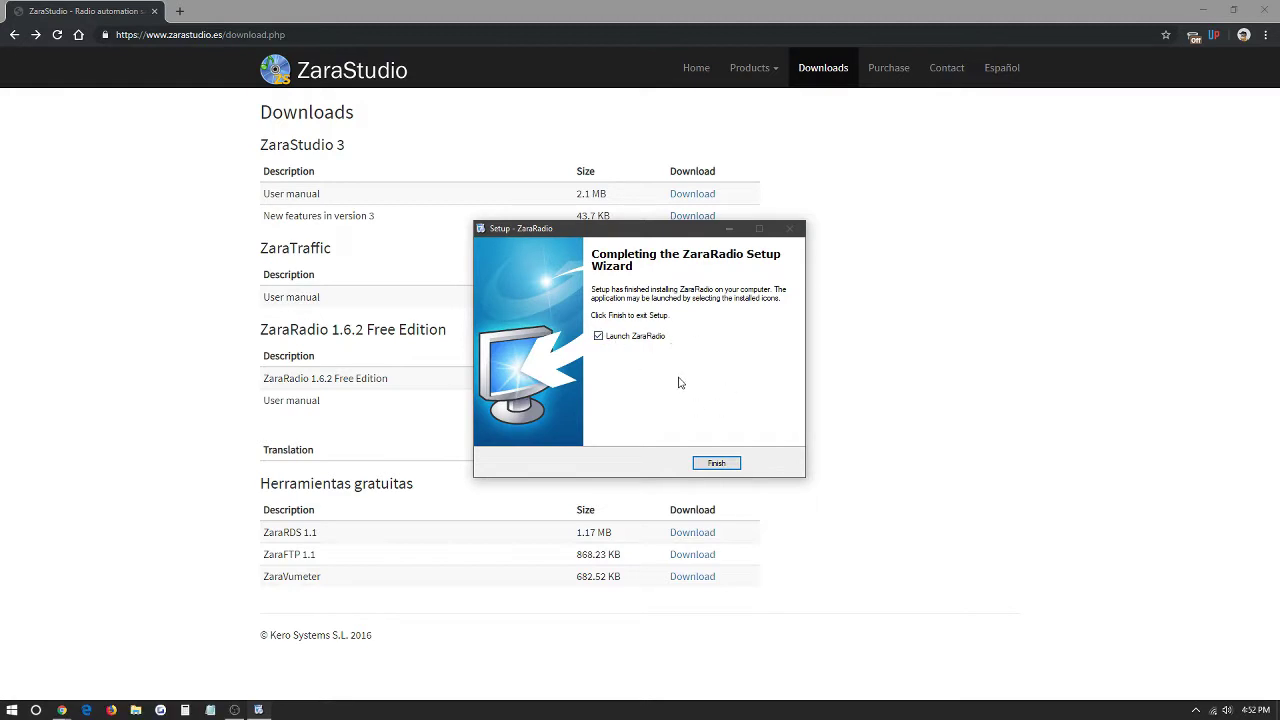
left_click(718, 464)
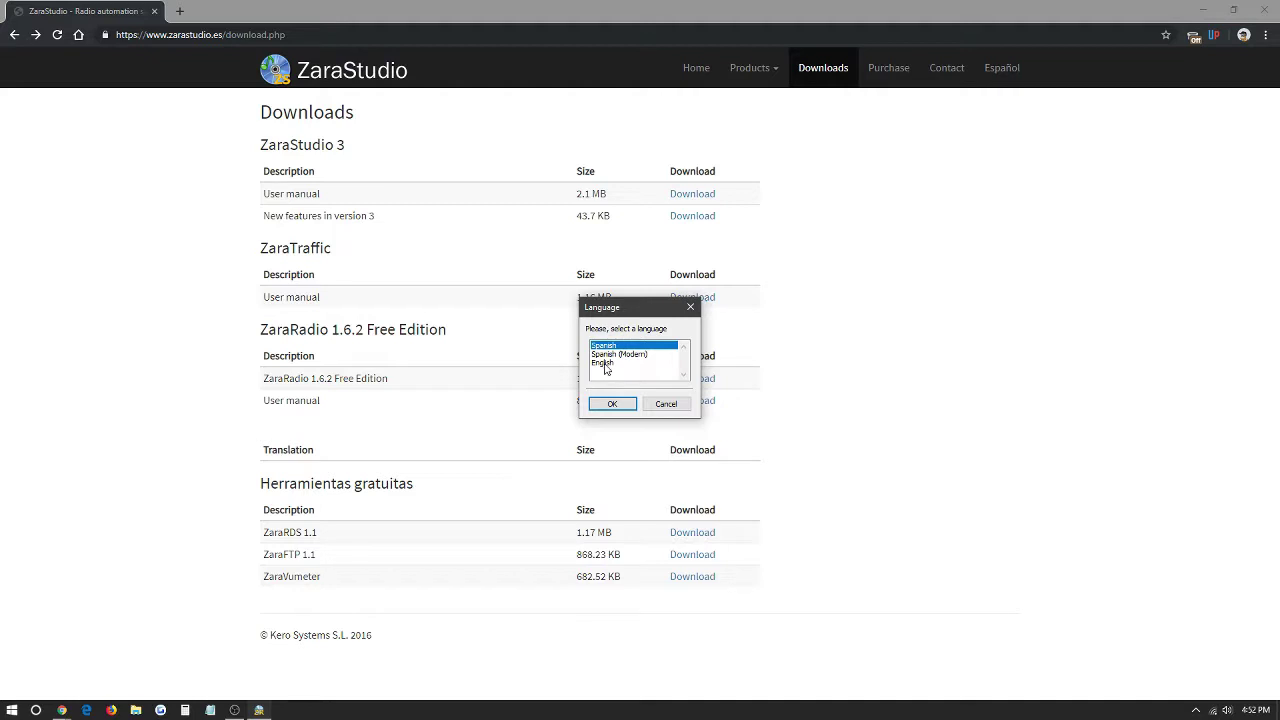
Choose English as ZaraRadio's language, disable startup tips, and maximize the main window
left_click(604, 366)
left_click(611, 404)
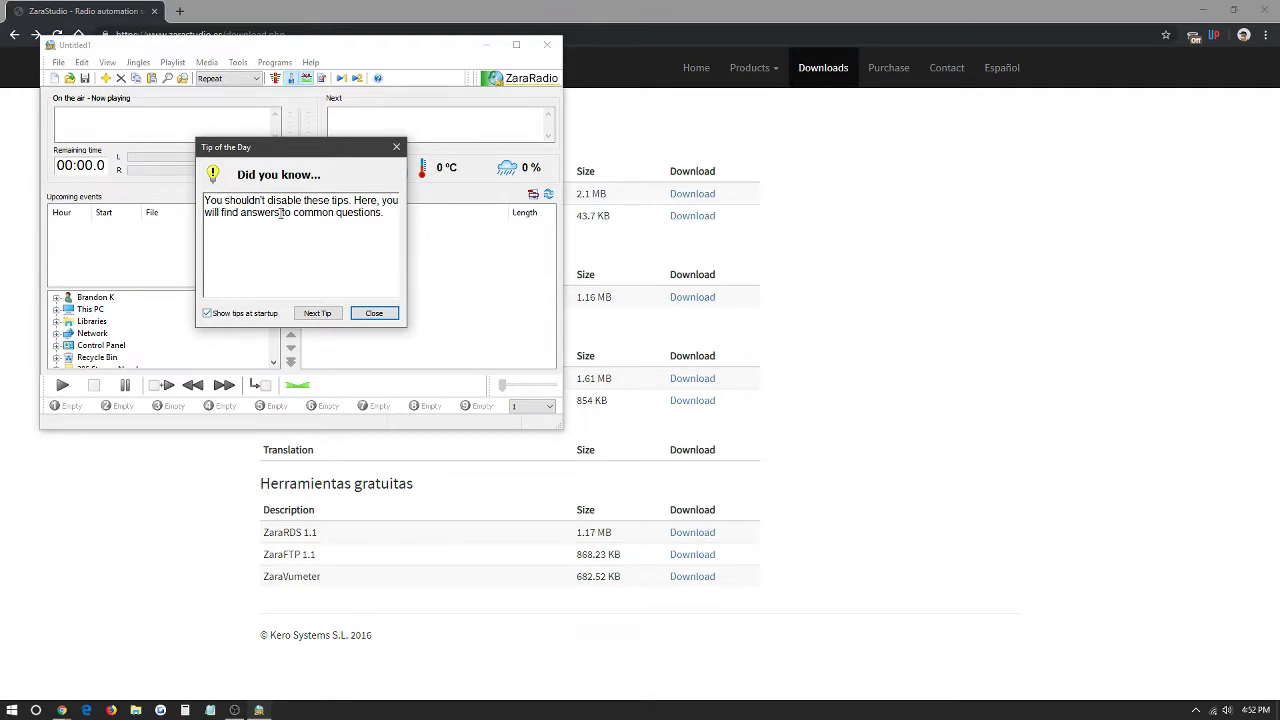
left_click(217, 316)
left_click(371, 314)
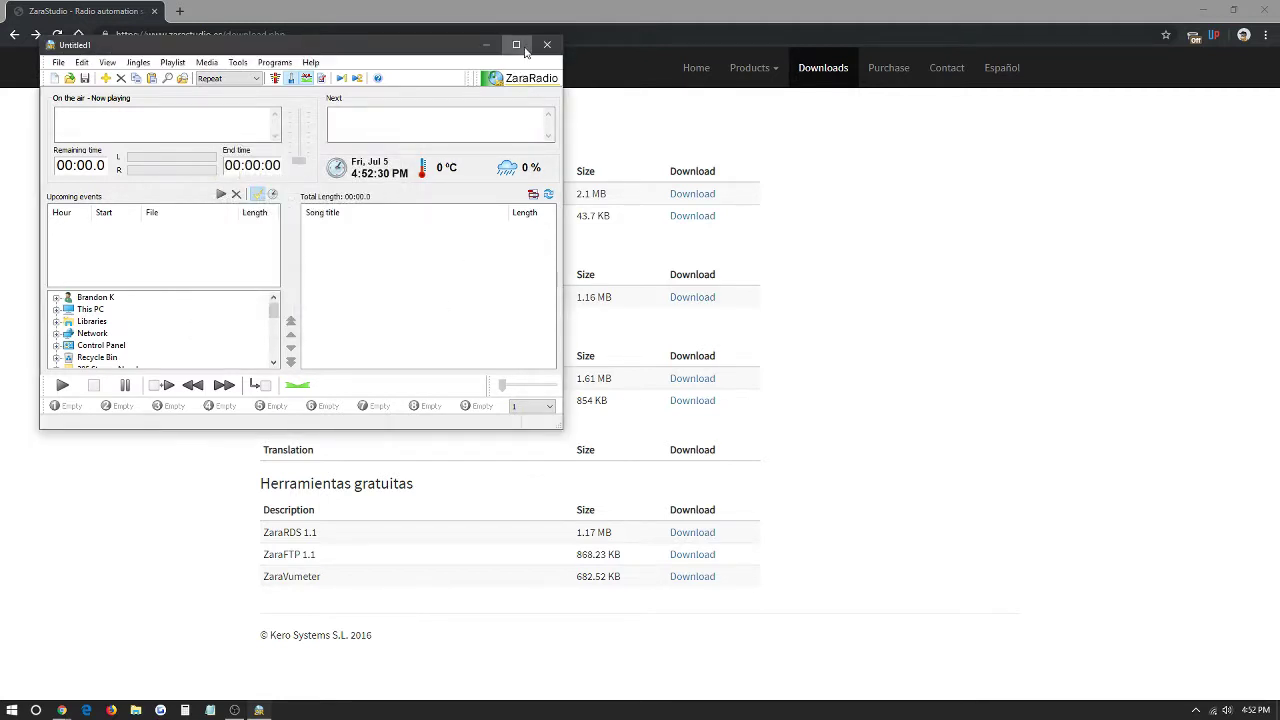
left_click(516, 44)
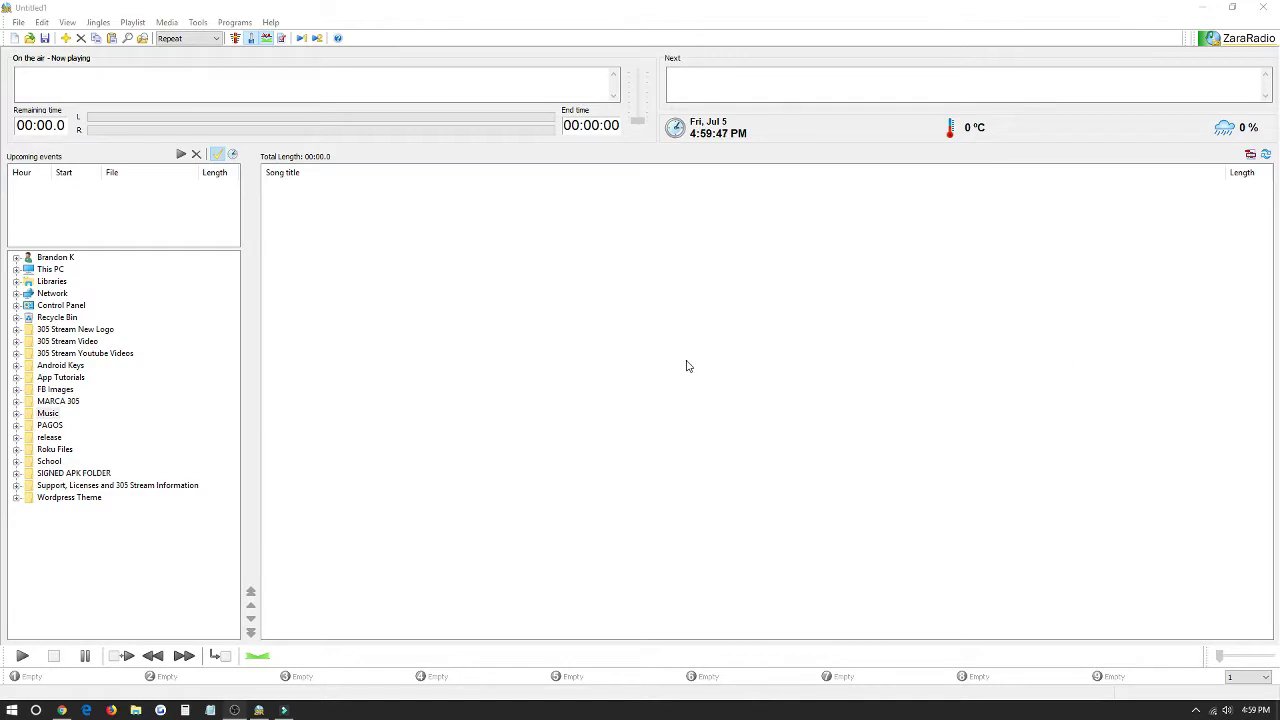
Add Upbeat Funny Dance and Super Spiffy from the Music folder to the Untitled1 playlist
double_click(48, 414)
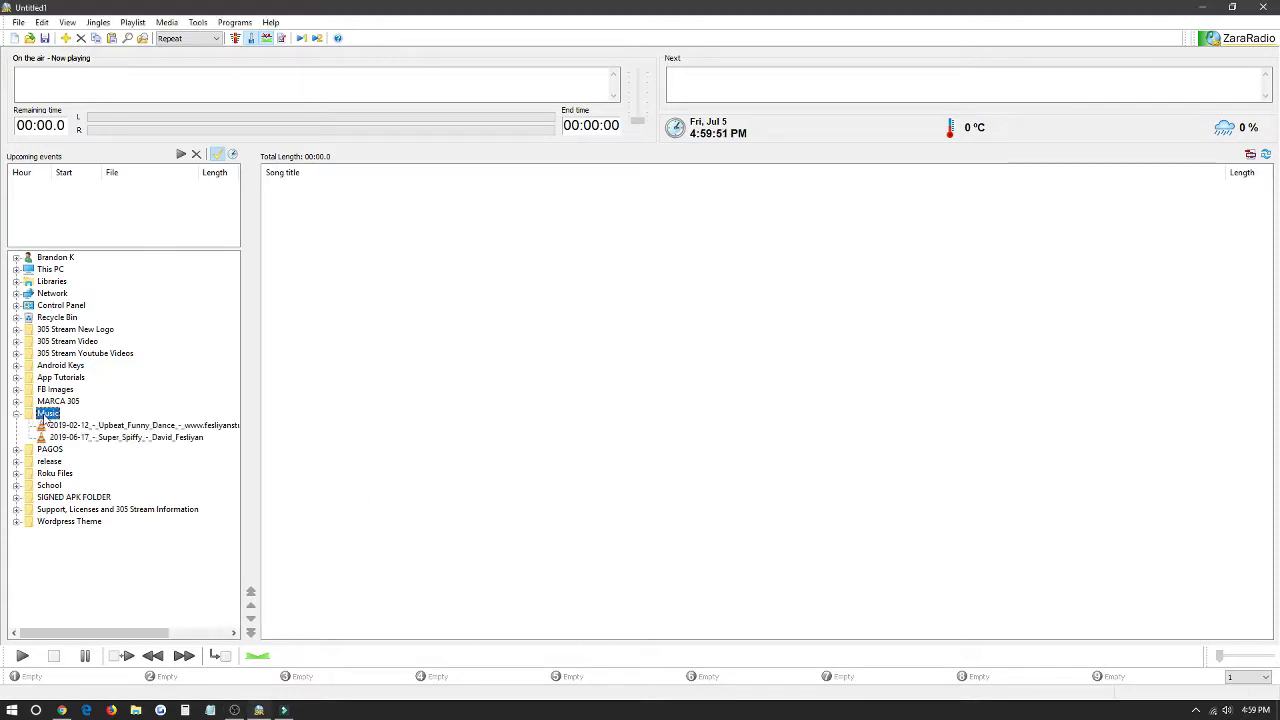
left_click_drag(160, 428, 366, 281)
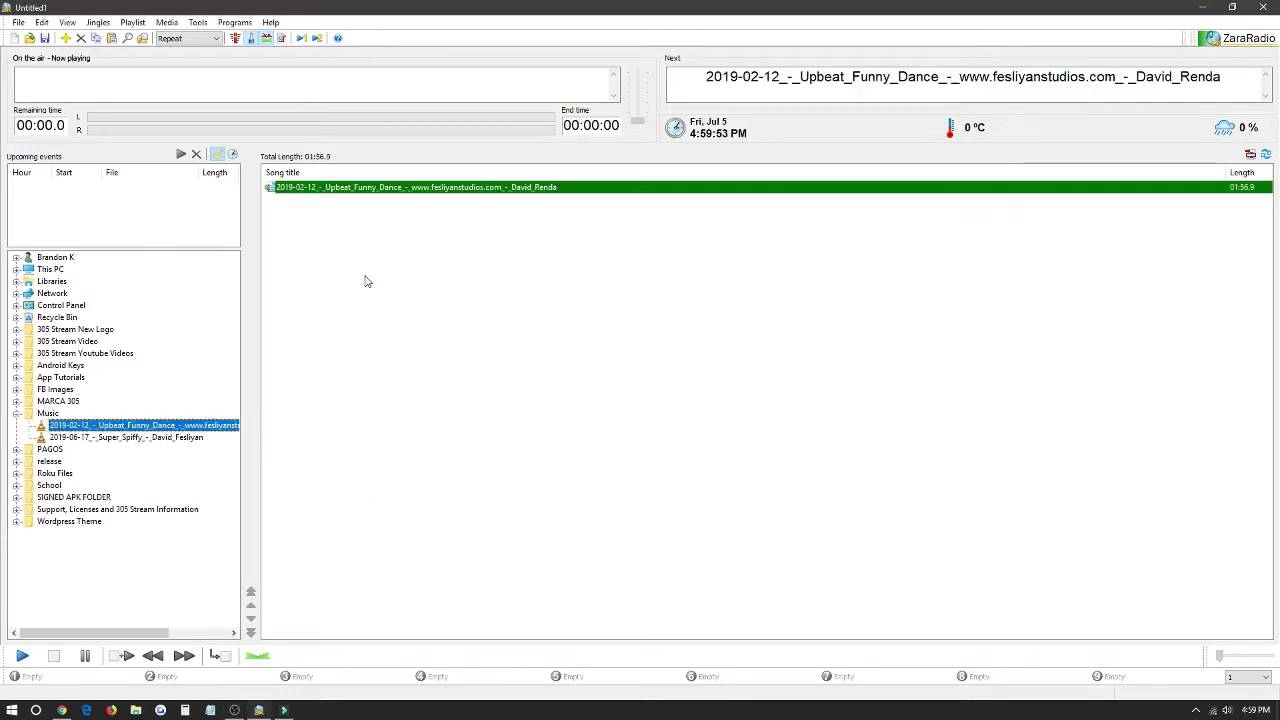
double_click(115, 440)
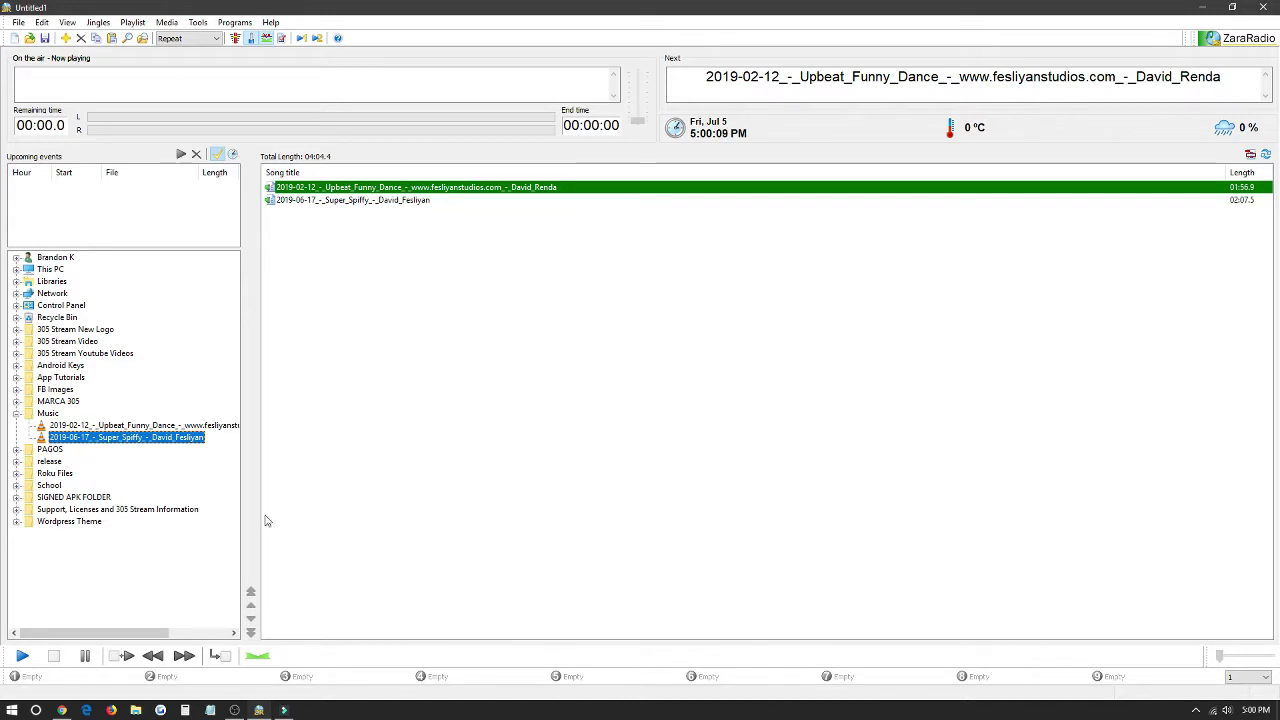
Briefly play the first playlist track, then stop so Super Spiffy is cued
left_click(18, 655)
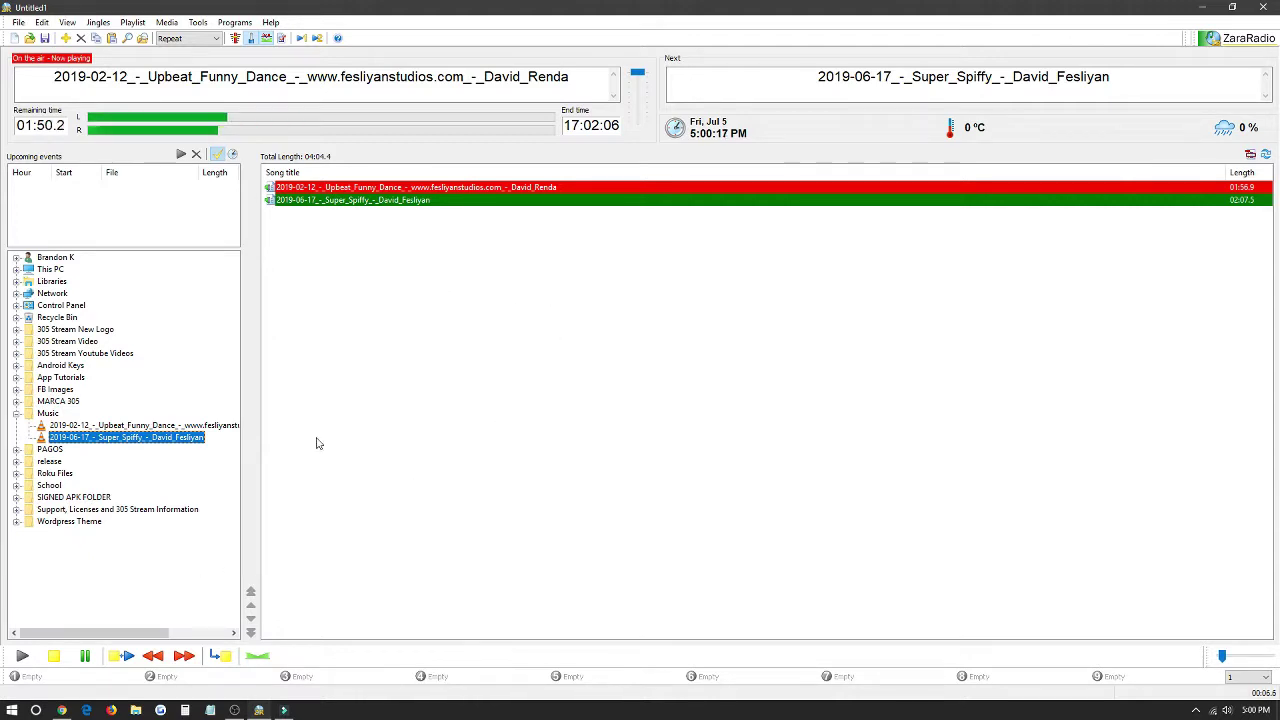
left_click(54, 658)
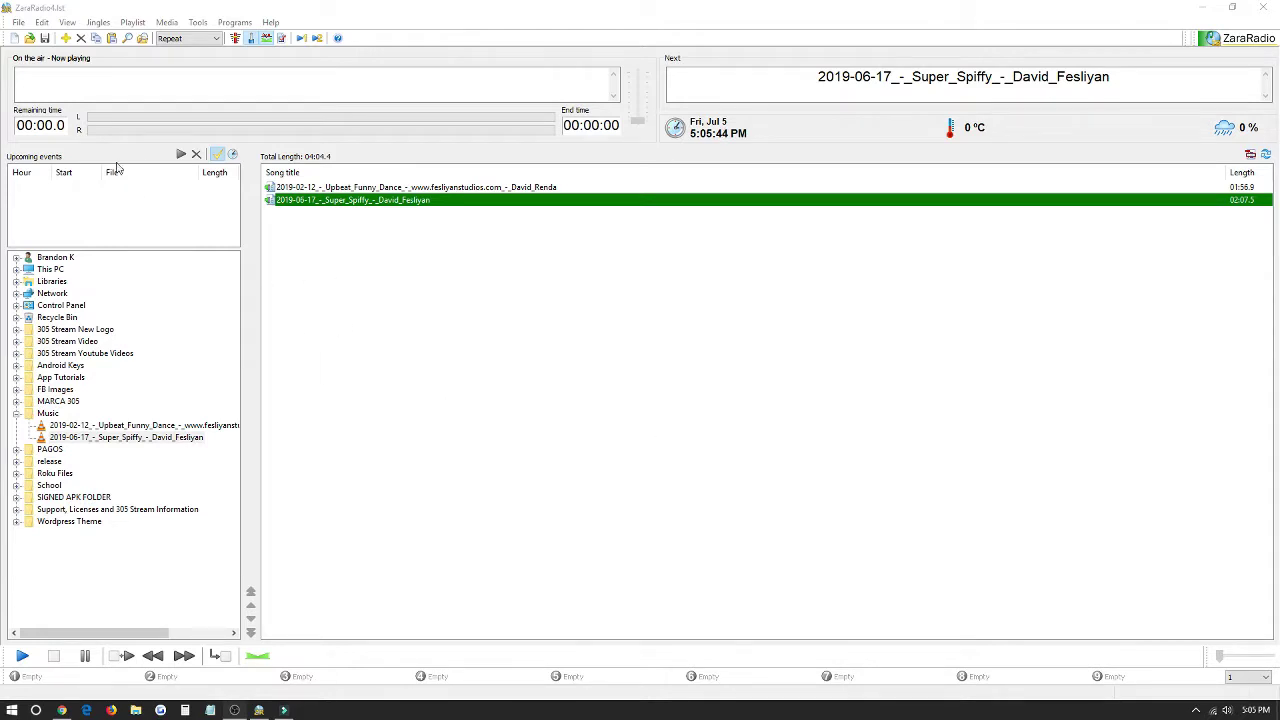
Save the playlist to the Desktop under the name Radio1.lst
left_click(42, 22)
left_click(18, 22)
left_click(30, 79)
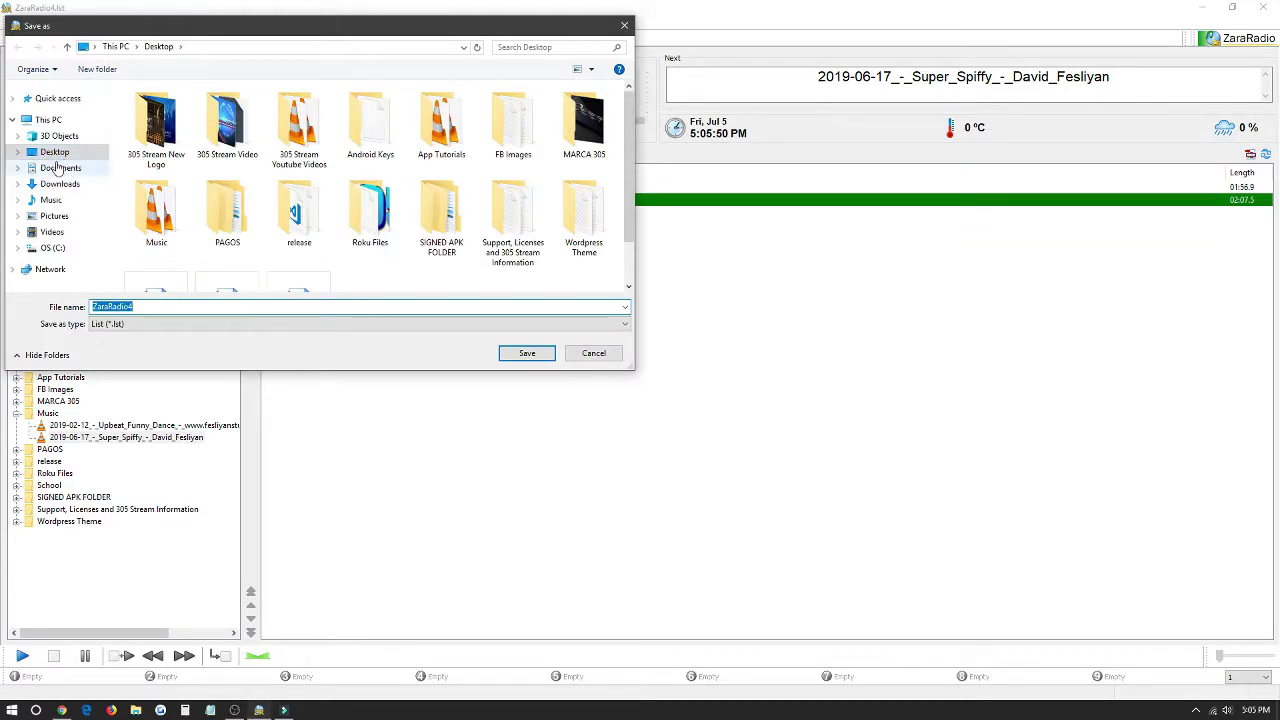
left_click(54, 153)
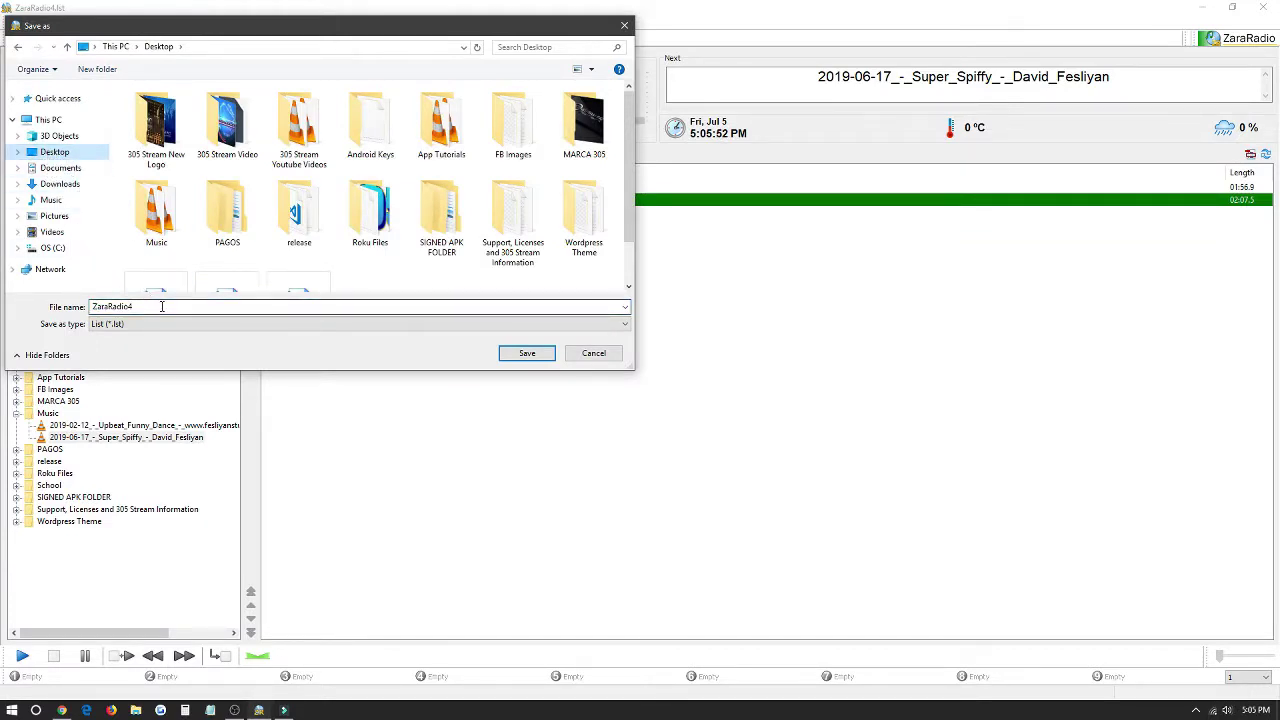
double_click(170, 306)
type("Radio1")
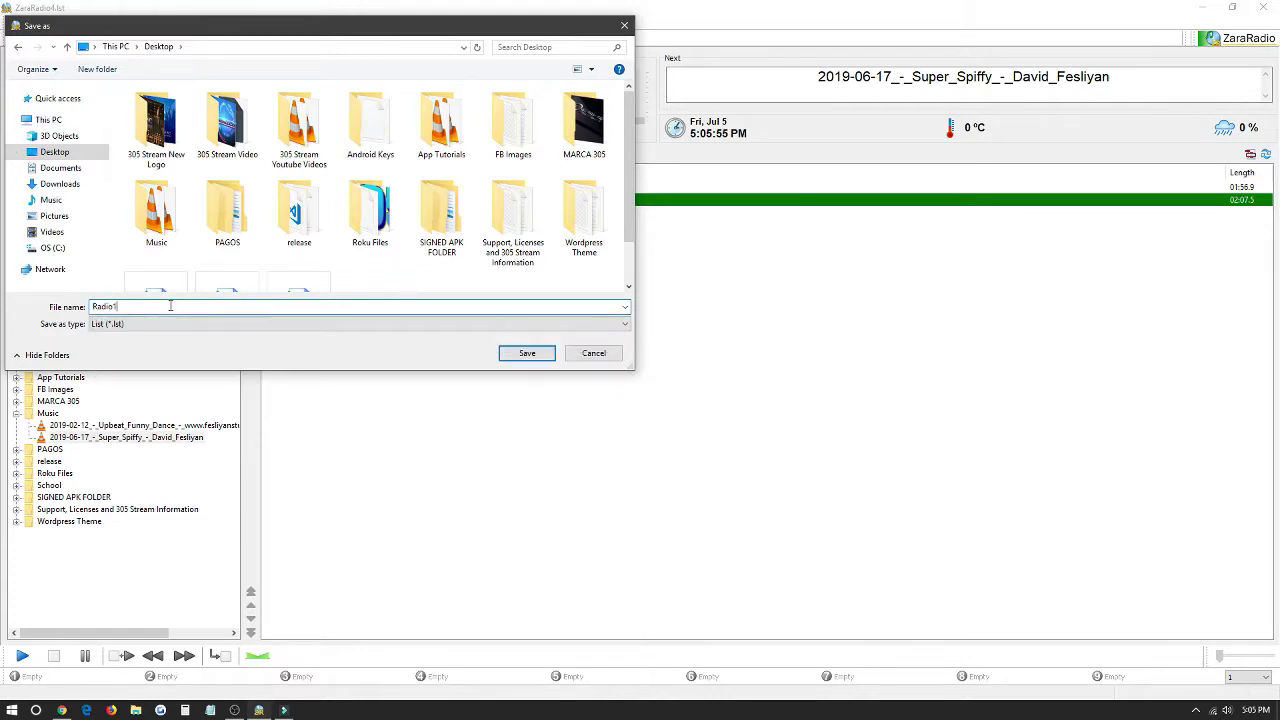
key("Return")
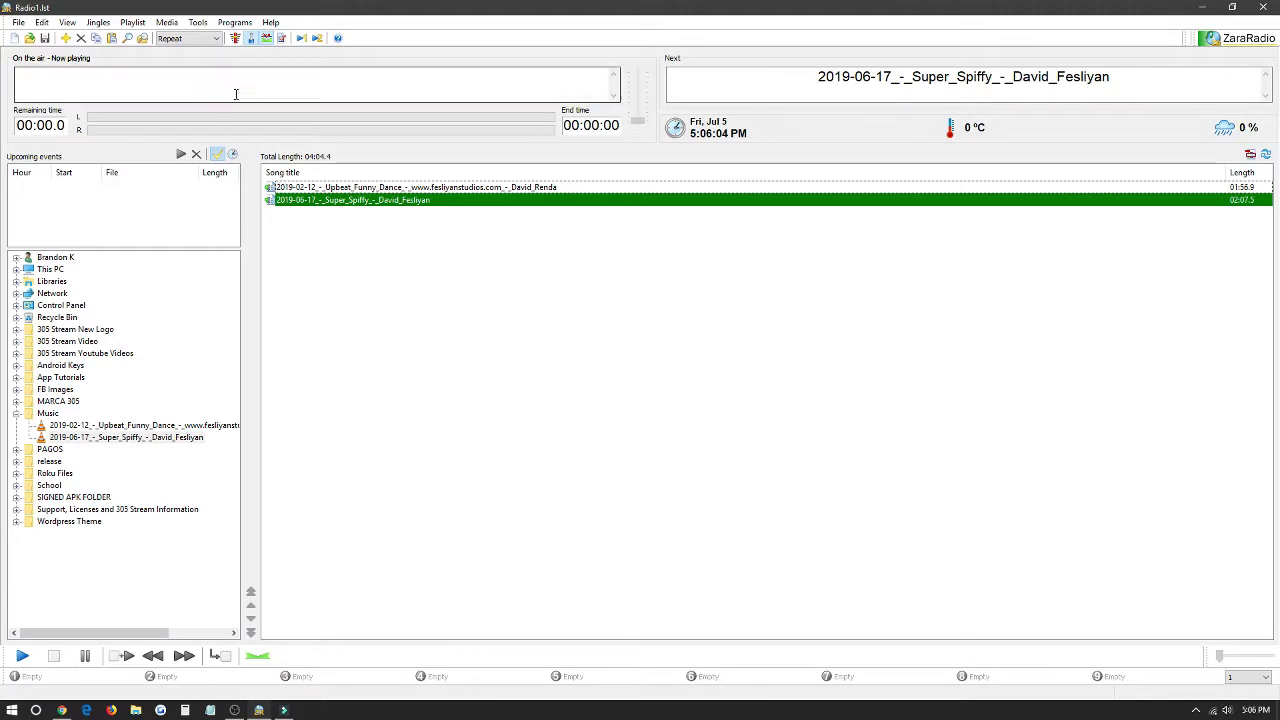
Enter 'Test' as the Station Name in the General options and confirm
left_click(198, 23)
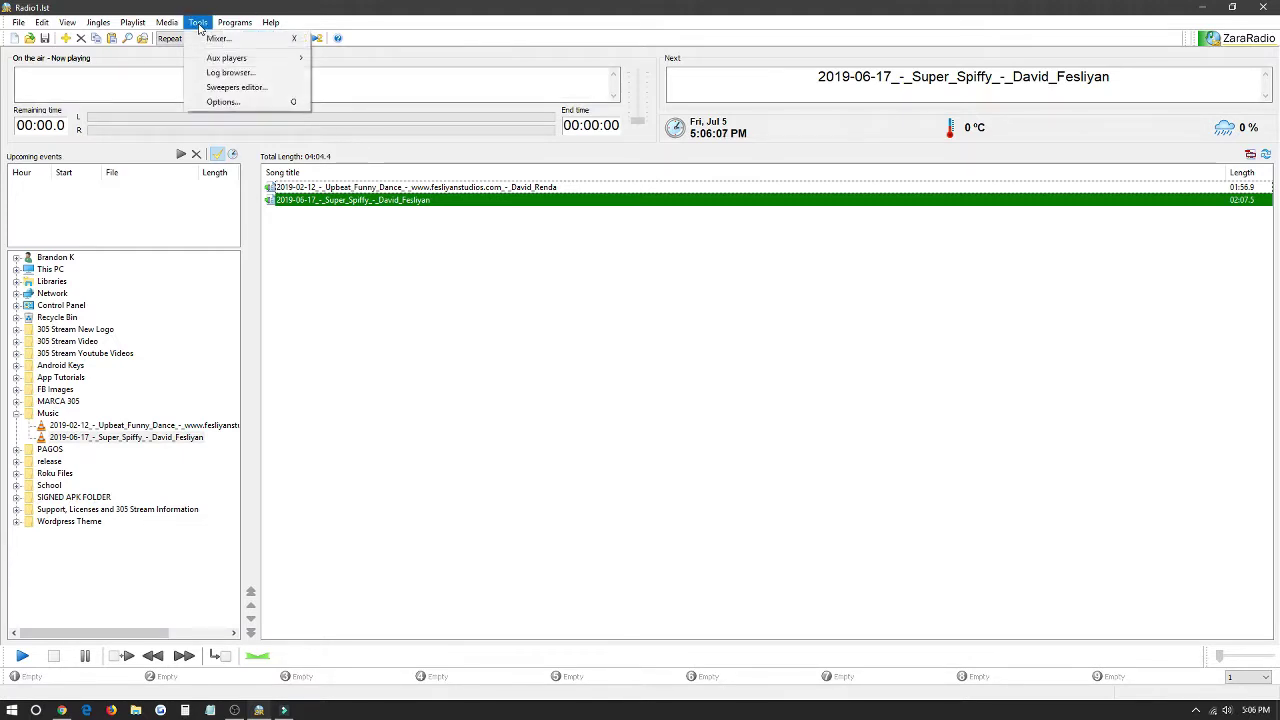
left_click(215, 101)
left_click(459, 347)
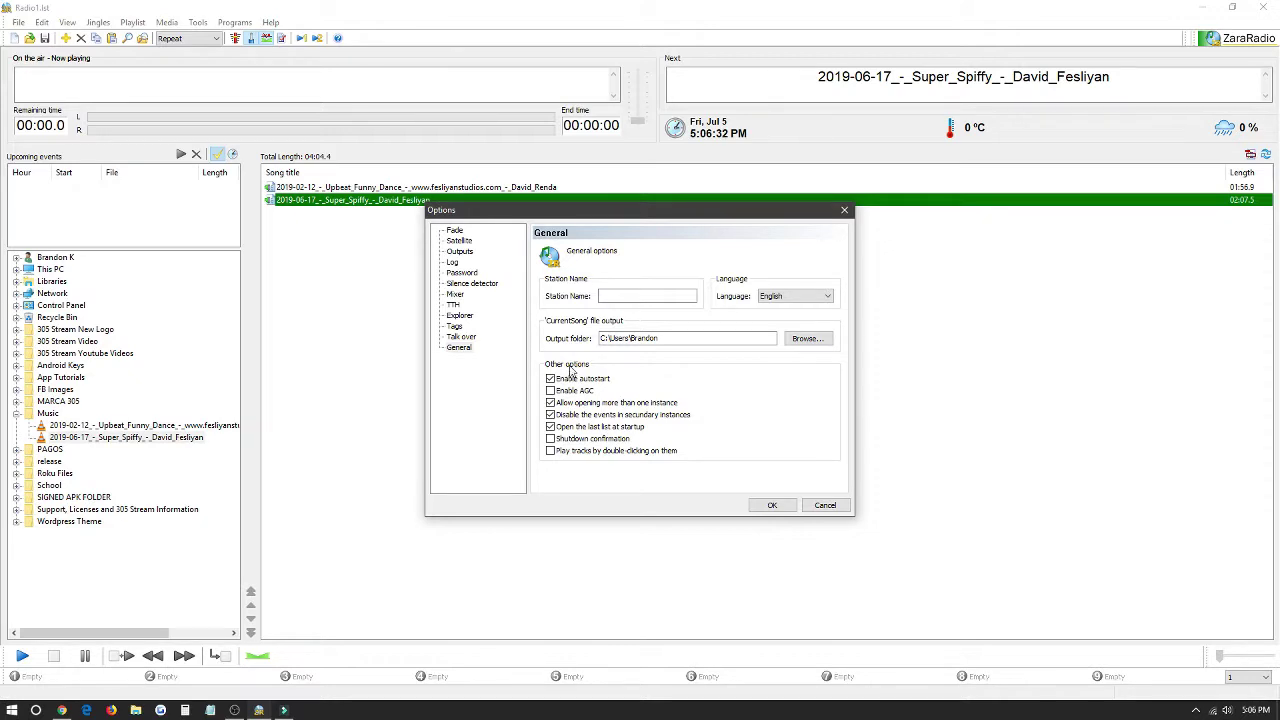
left_click(616, 296)
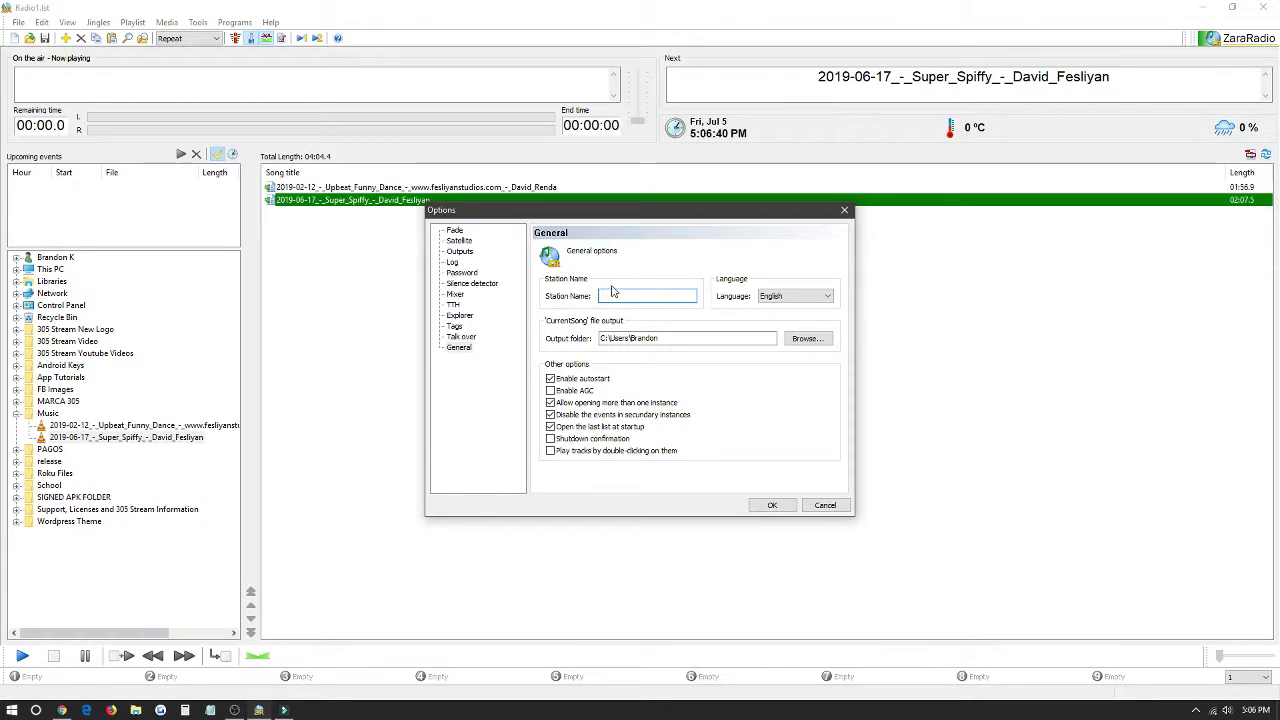
type("Test")
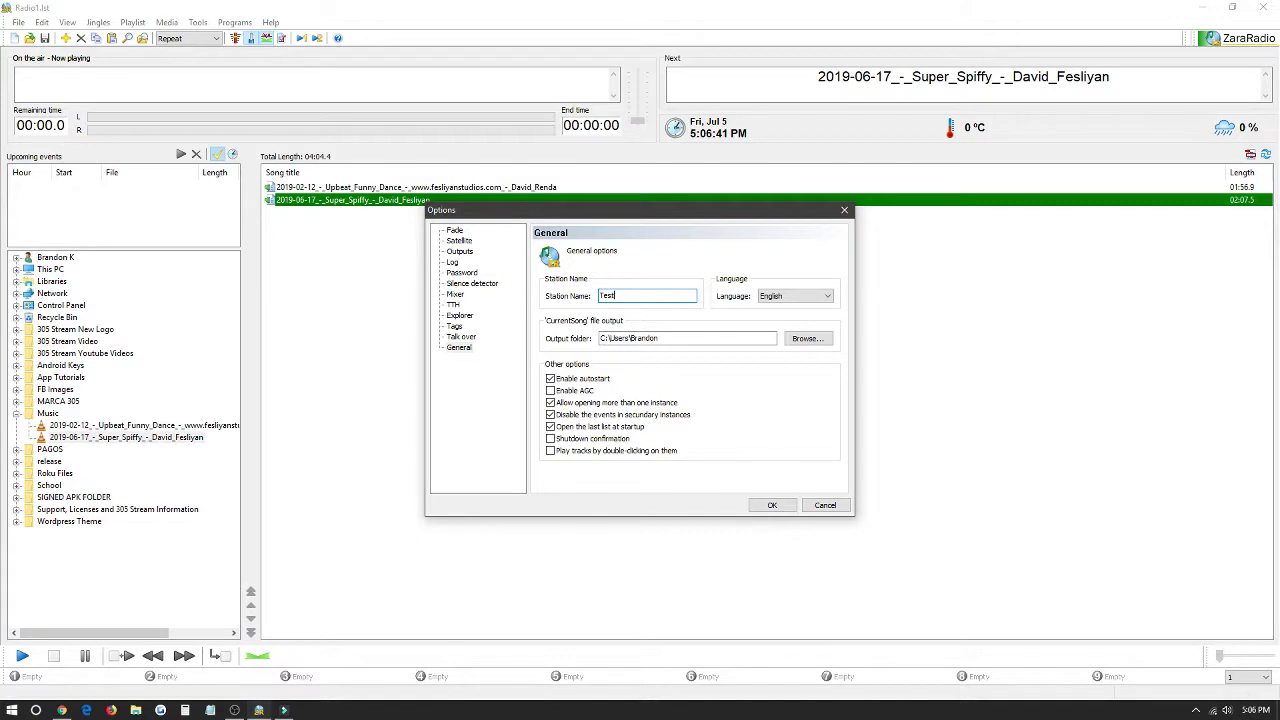
left_click(780, 508)
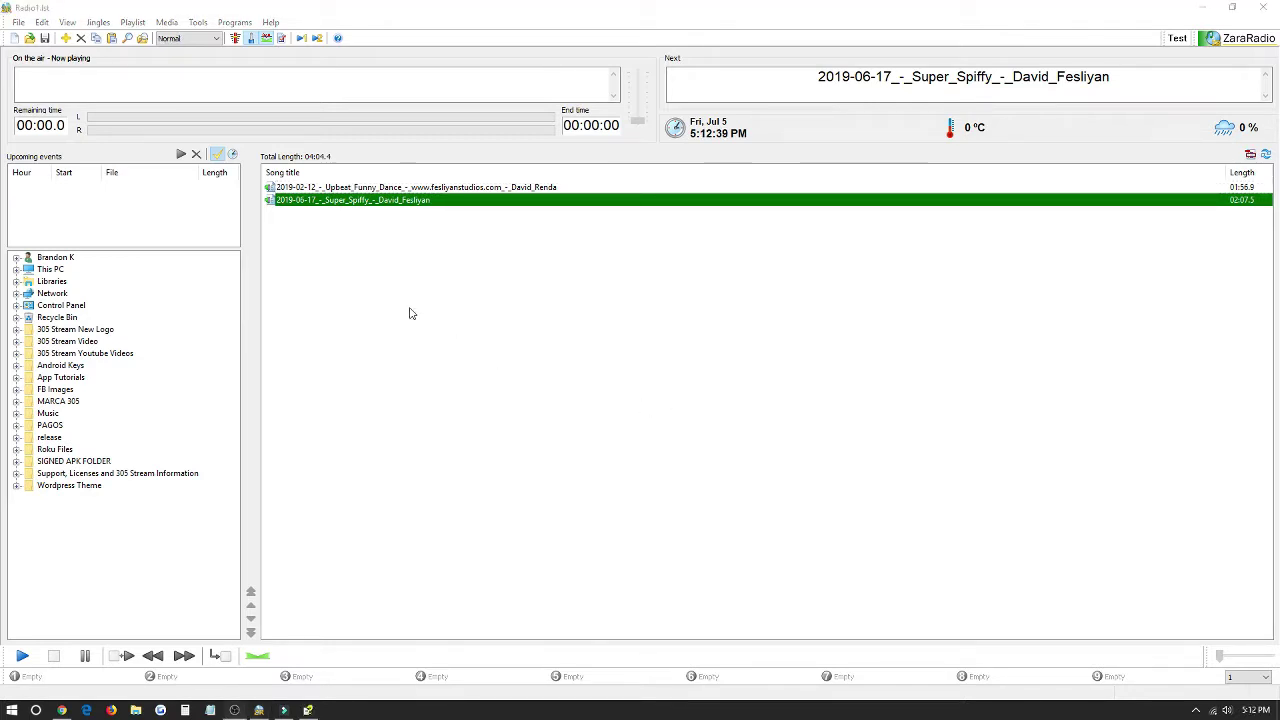
Switch the toolbar playback mode from Repeat to Normal
left_click(175, 42)
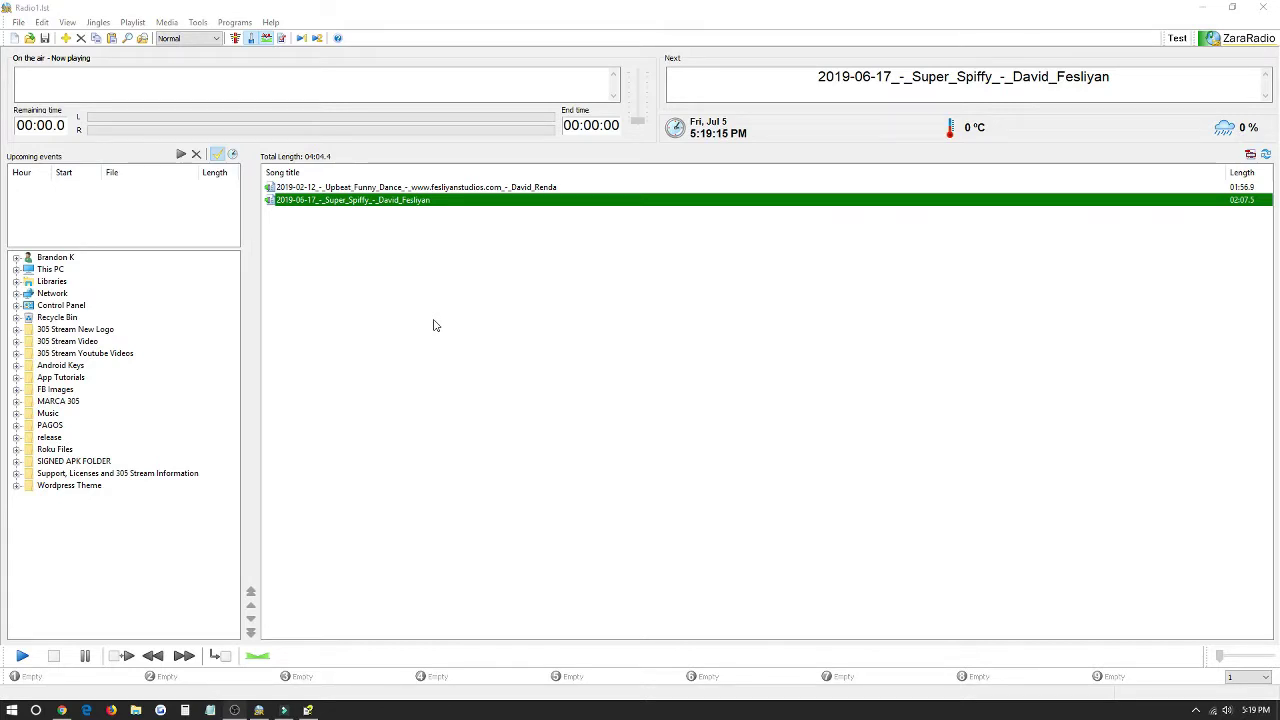
left_click(545, 385)
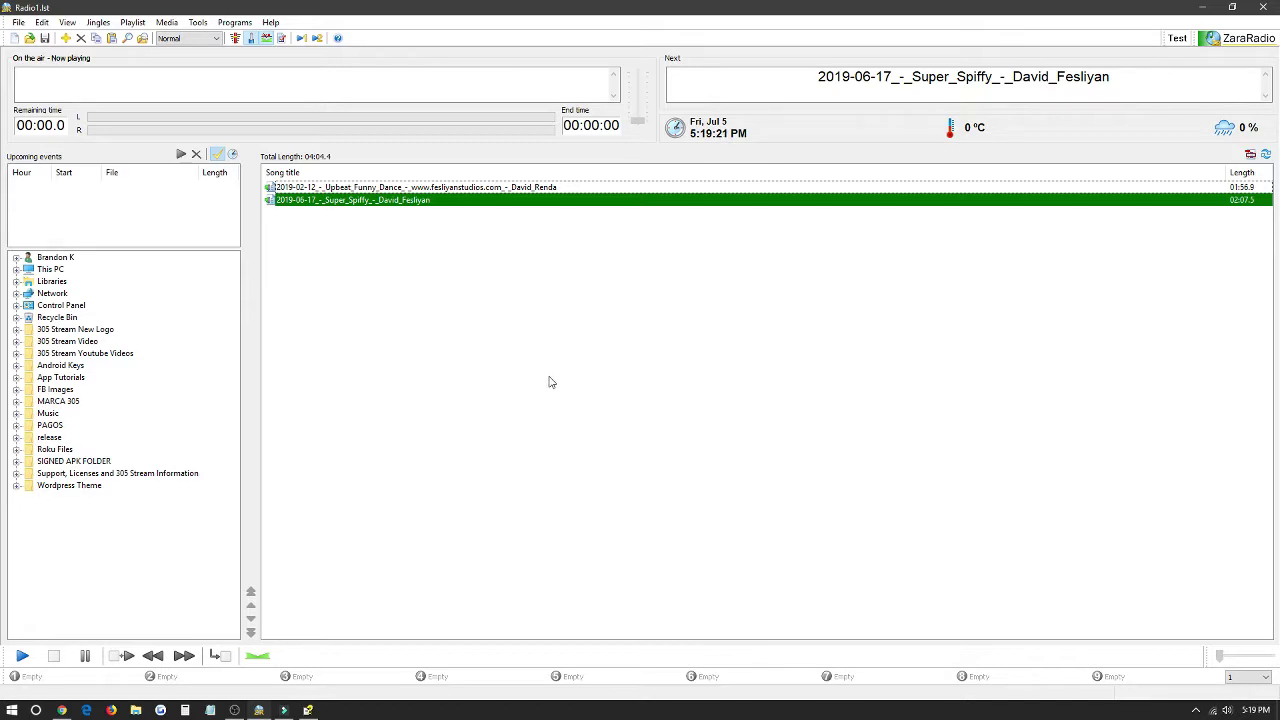
key("F1")
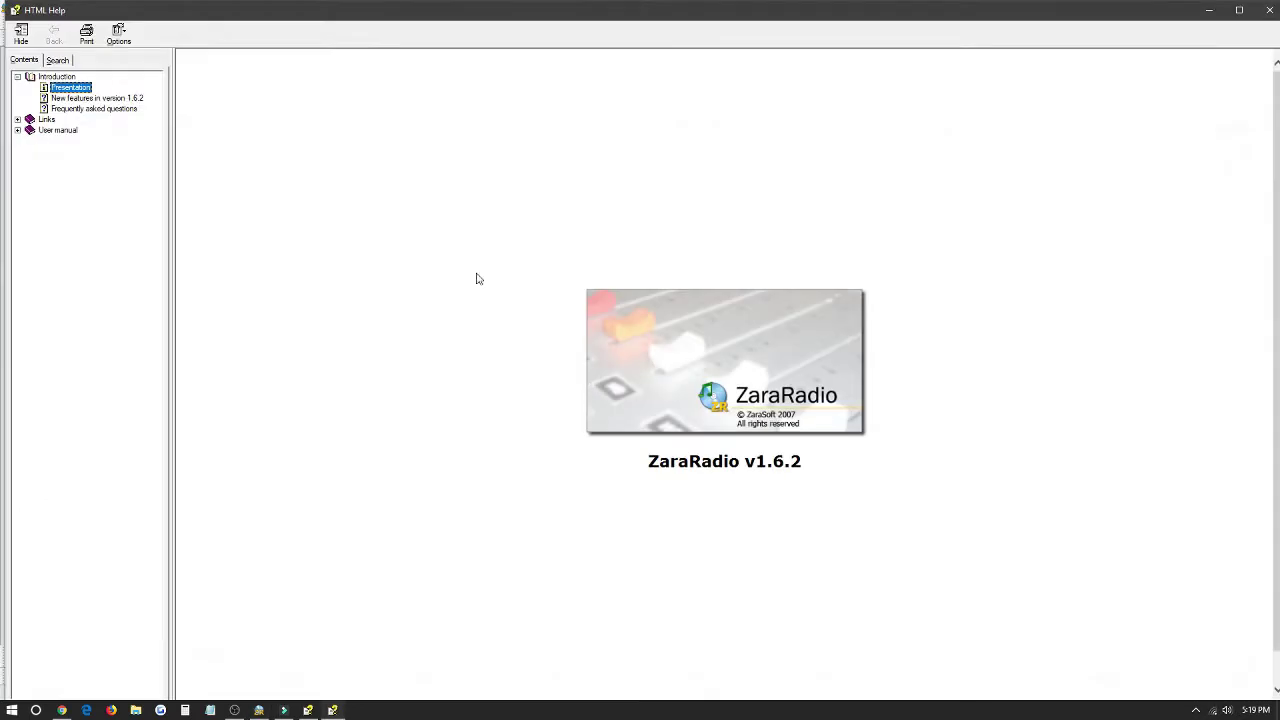
left_click(1270, 12)
left_click(270, 22)
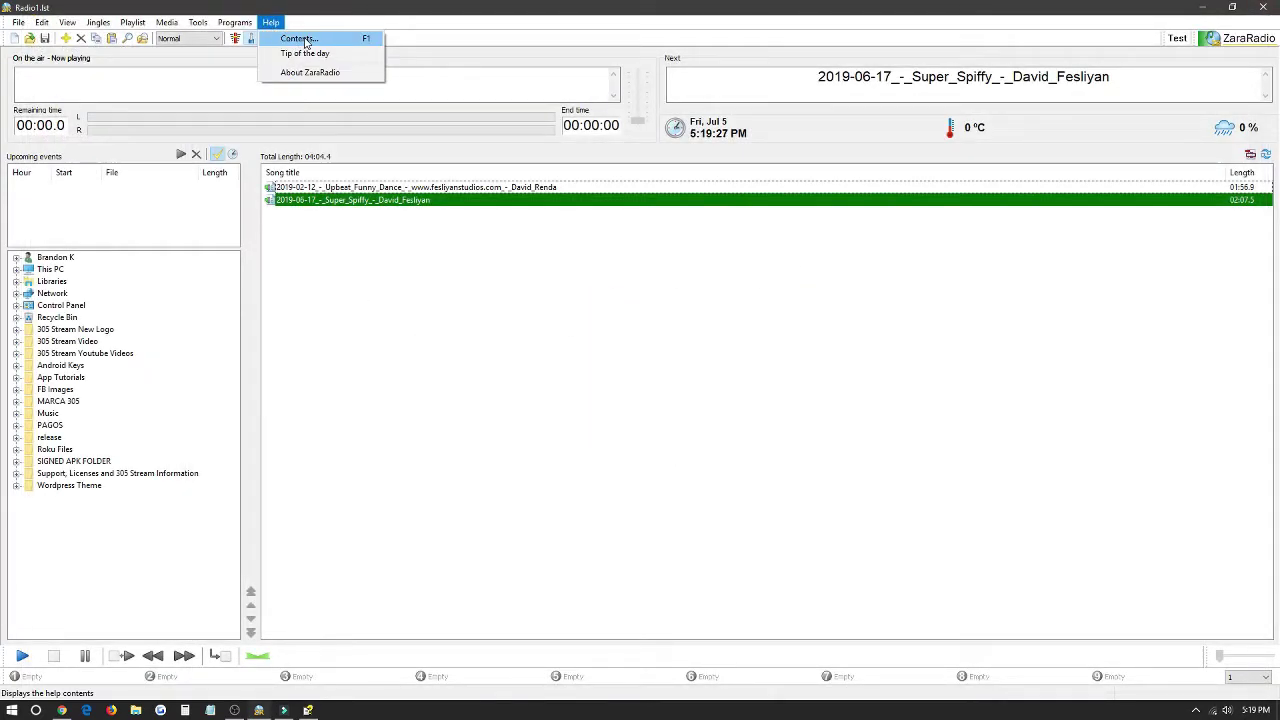
left_click(304, 39)
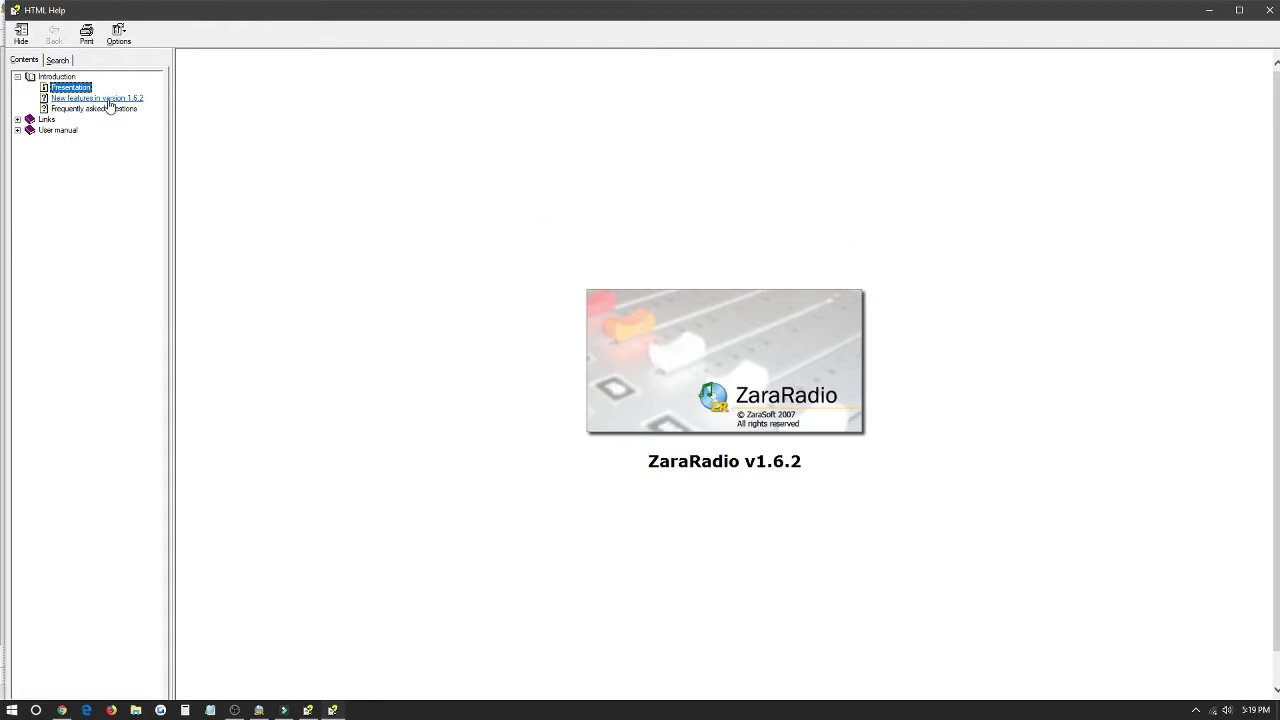
left_click(108, 99)
left_click(110, 109)
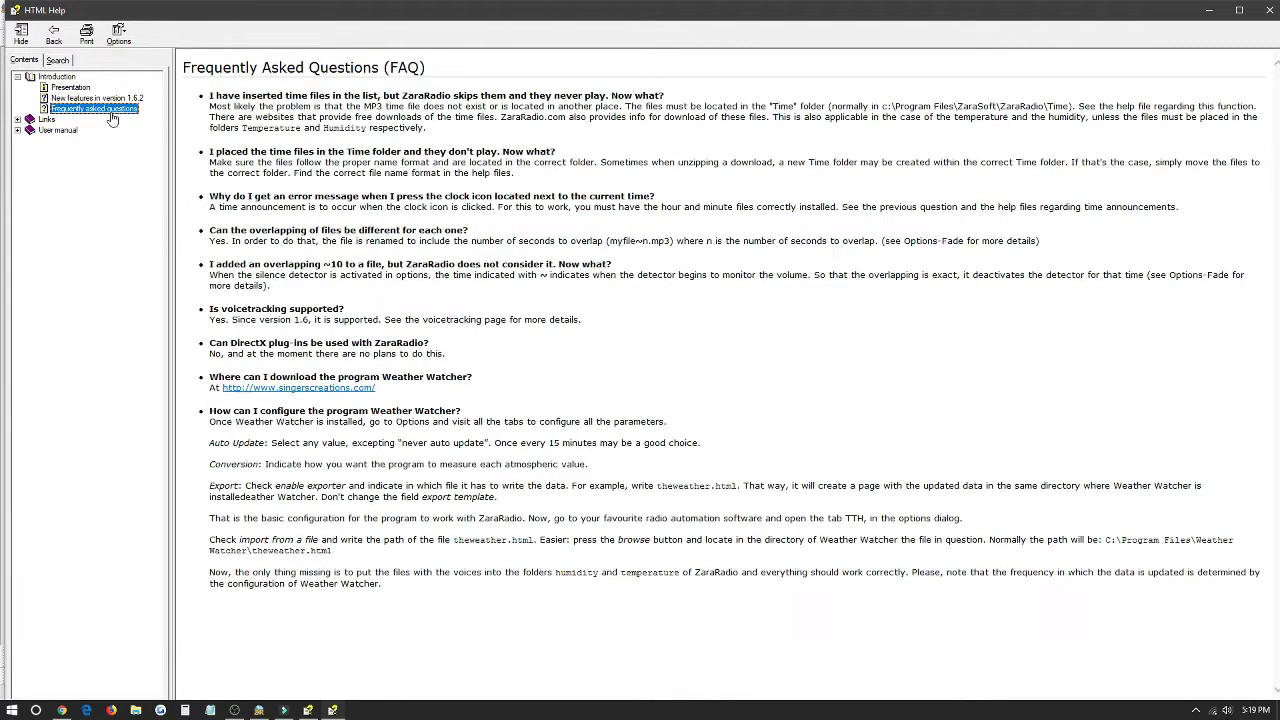
left_click(60, 130)
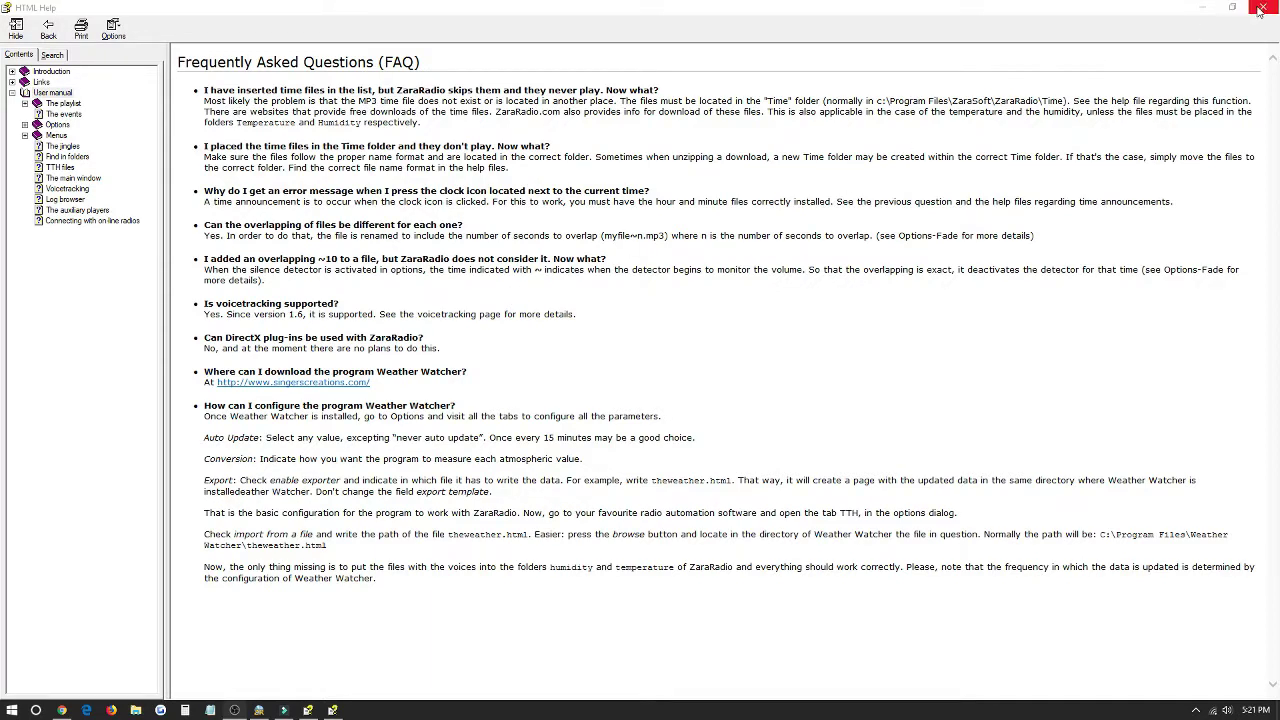
left_click(1260, 9)
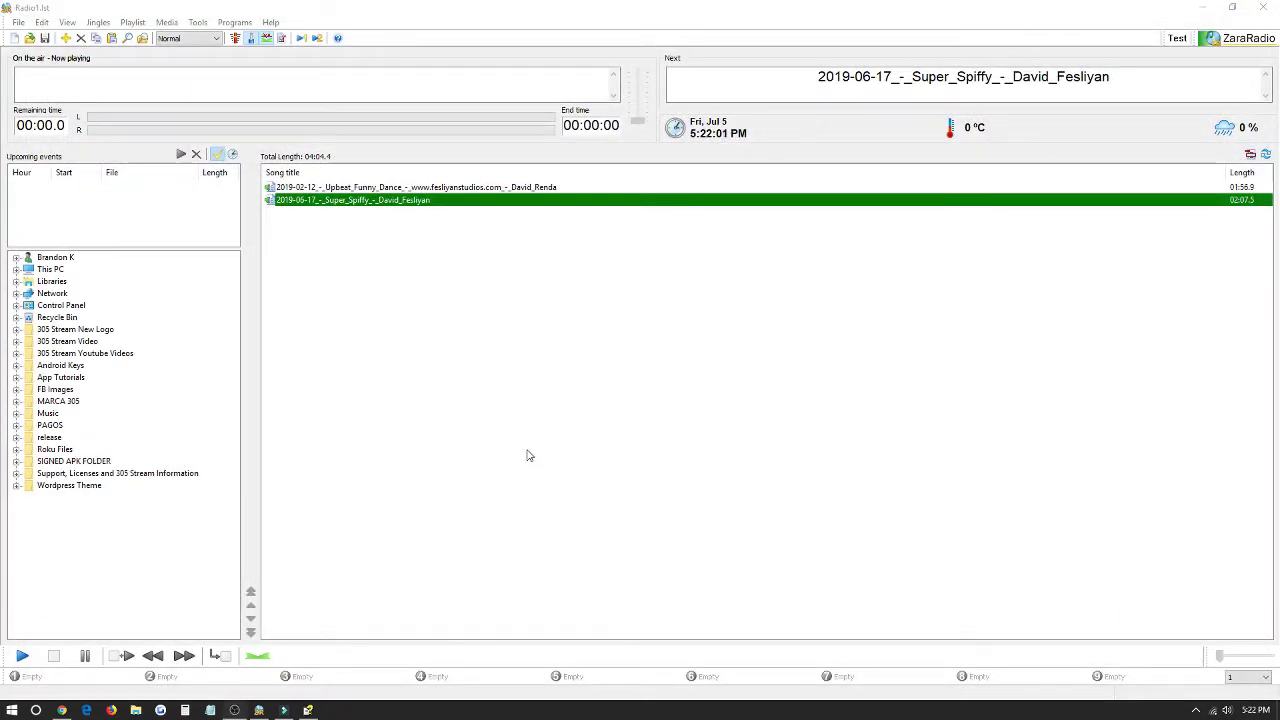
Open the ZaraRadio 1.6.2 User manual PDF in Chrome and scroll to page 26
left_click(62, 710)
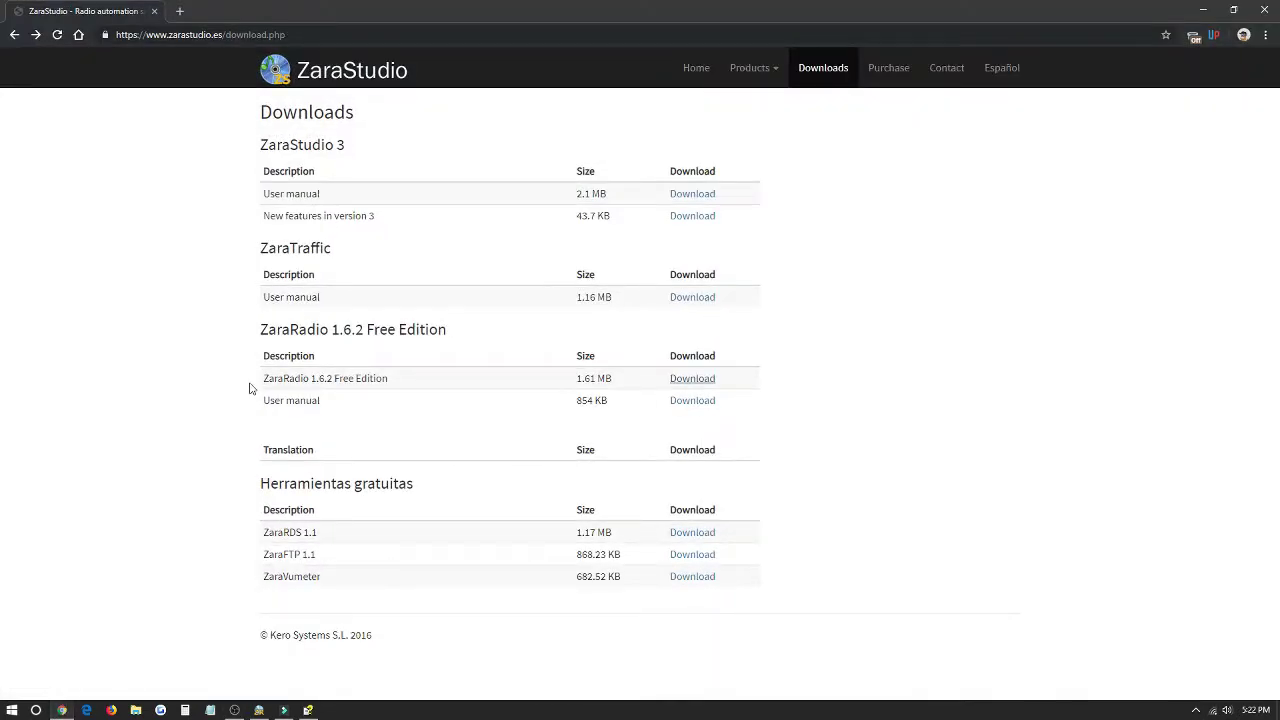
left_click_drag(262, 401, 331, 405)
left_click(690, 401)
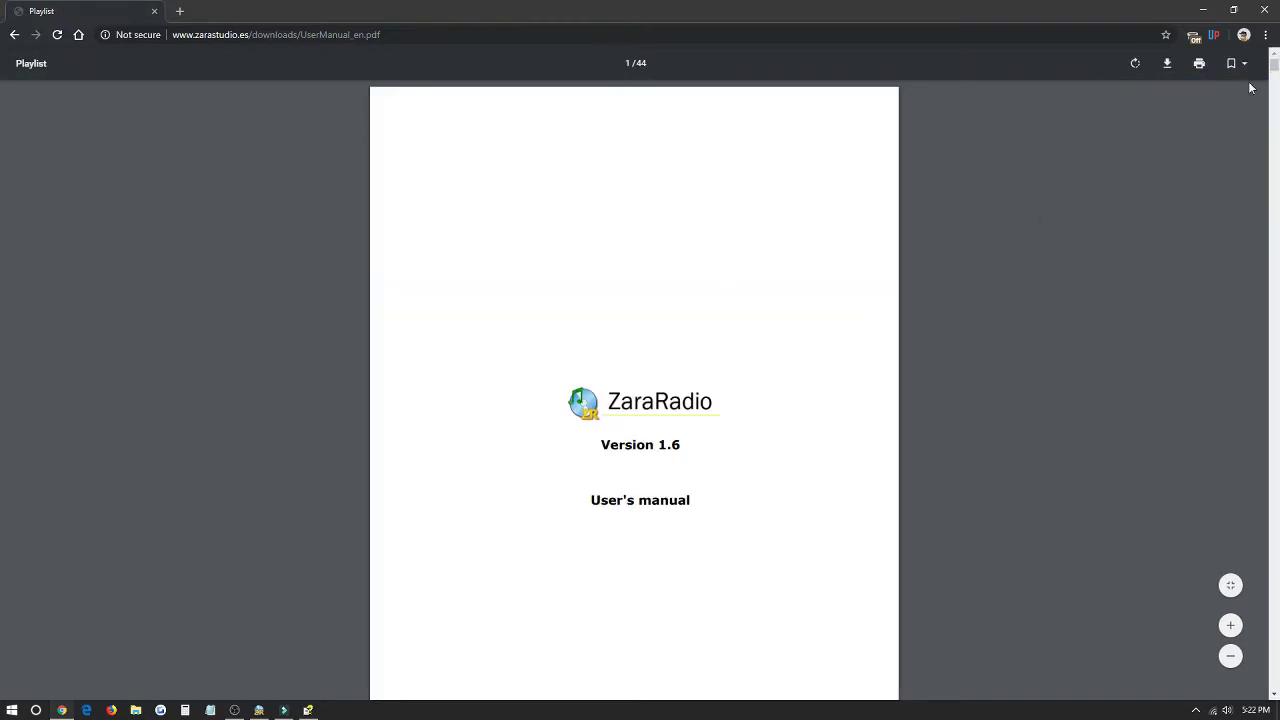
left_click_drag(1272, 68, 1229, 432)
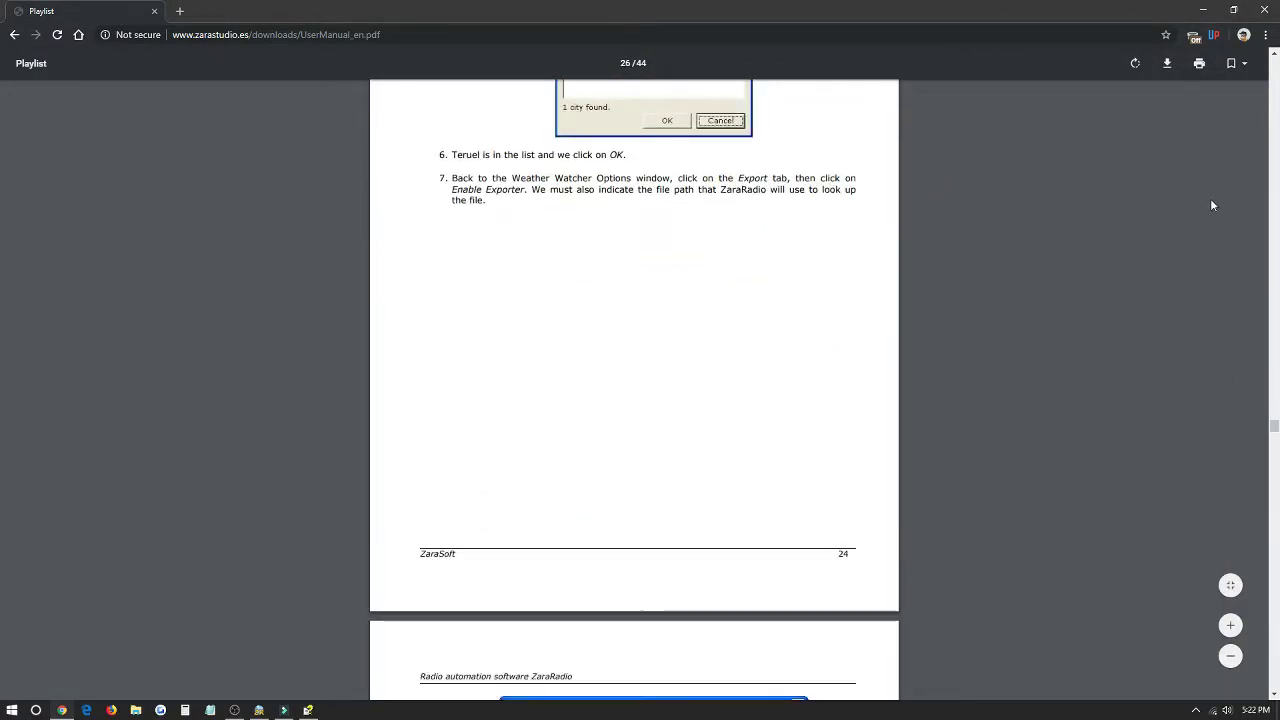
Download the PDF to the Desktop under the name 'Zararadio Tutorial'
left_click(1167, 66)
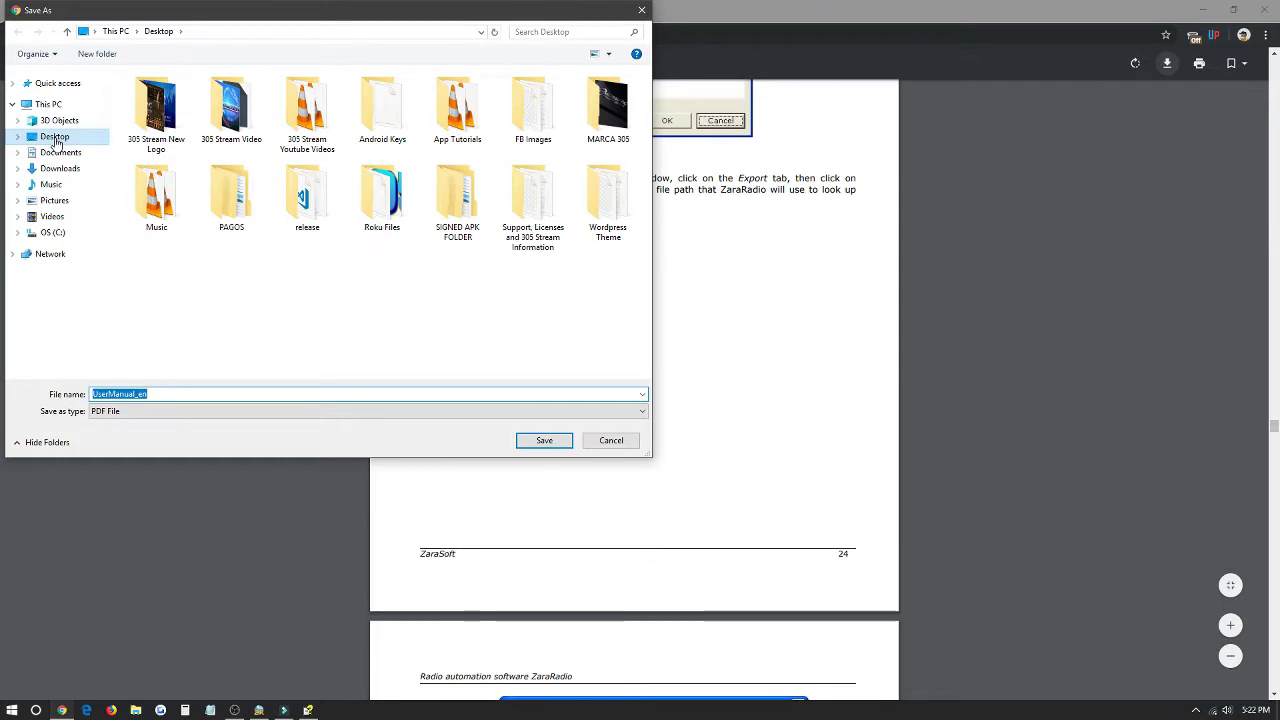
left_click(55, 137)
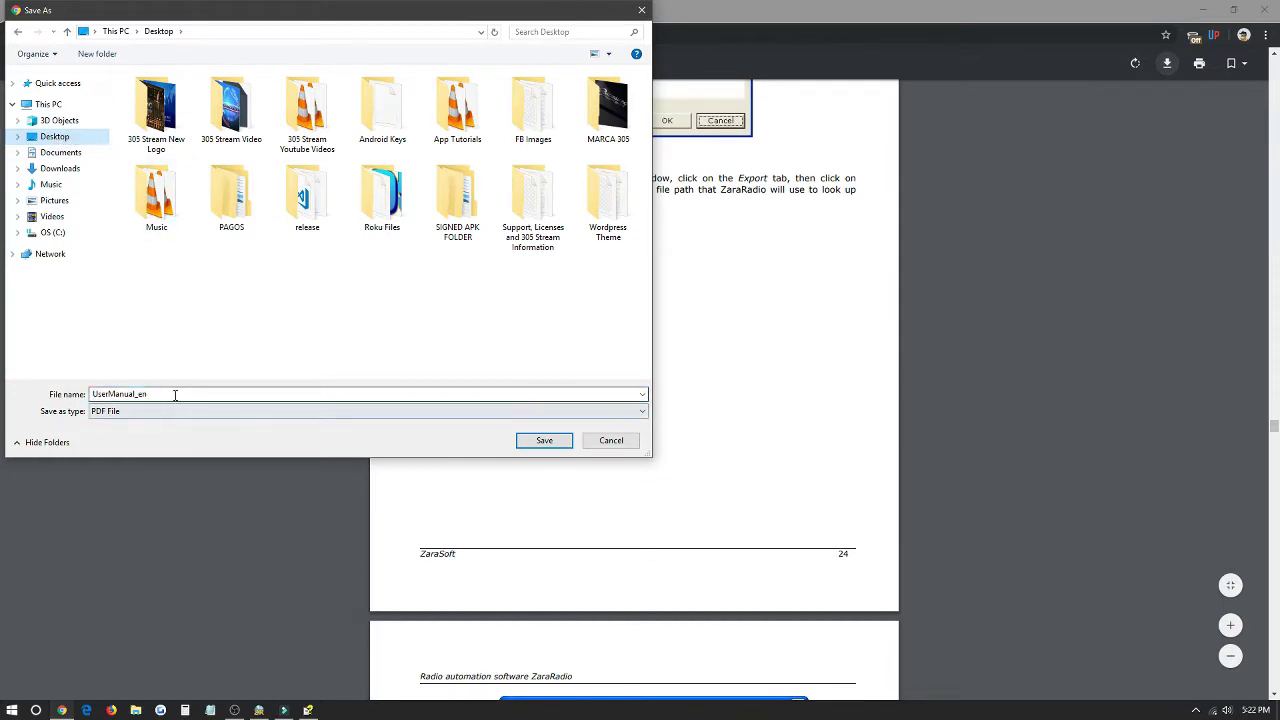
type("Zarara")
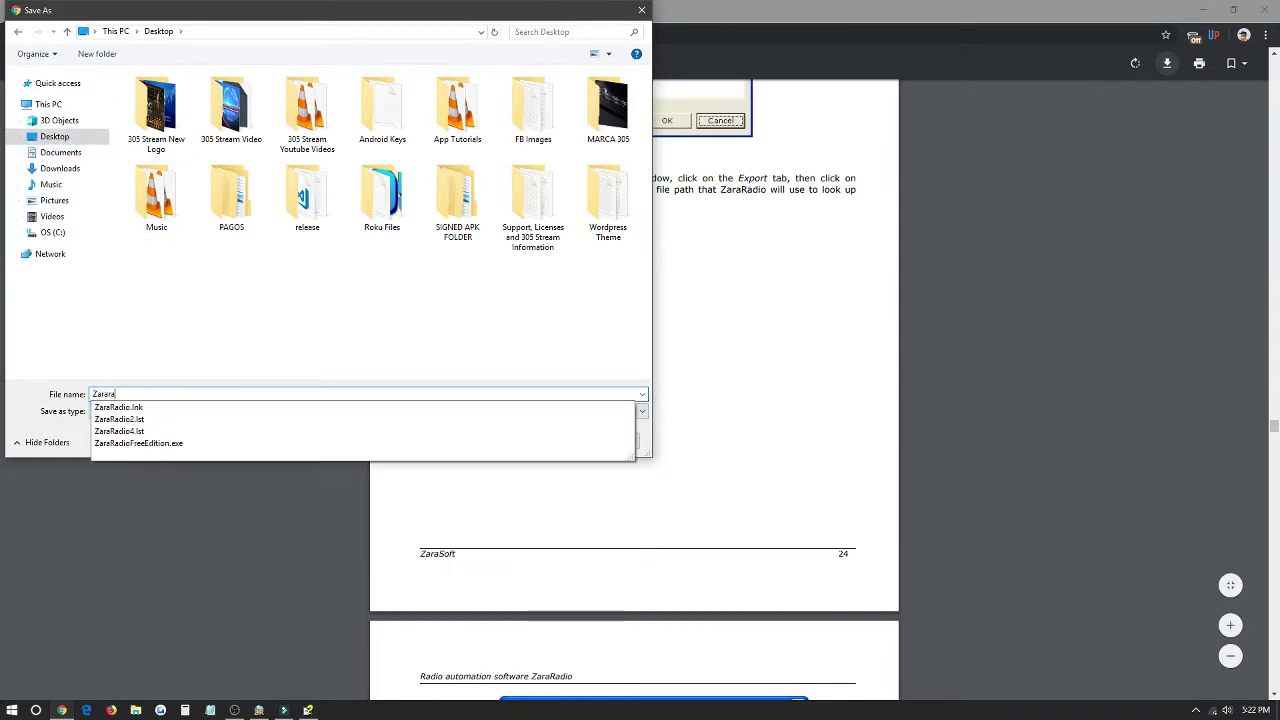
type("dio Tutorial")
key("Return")
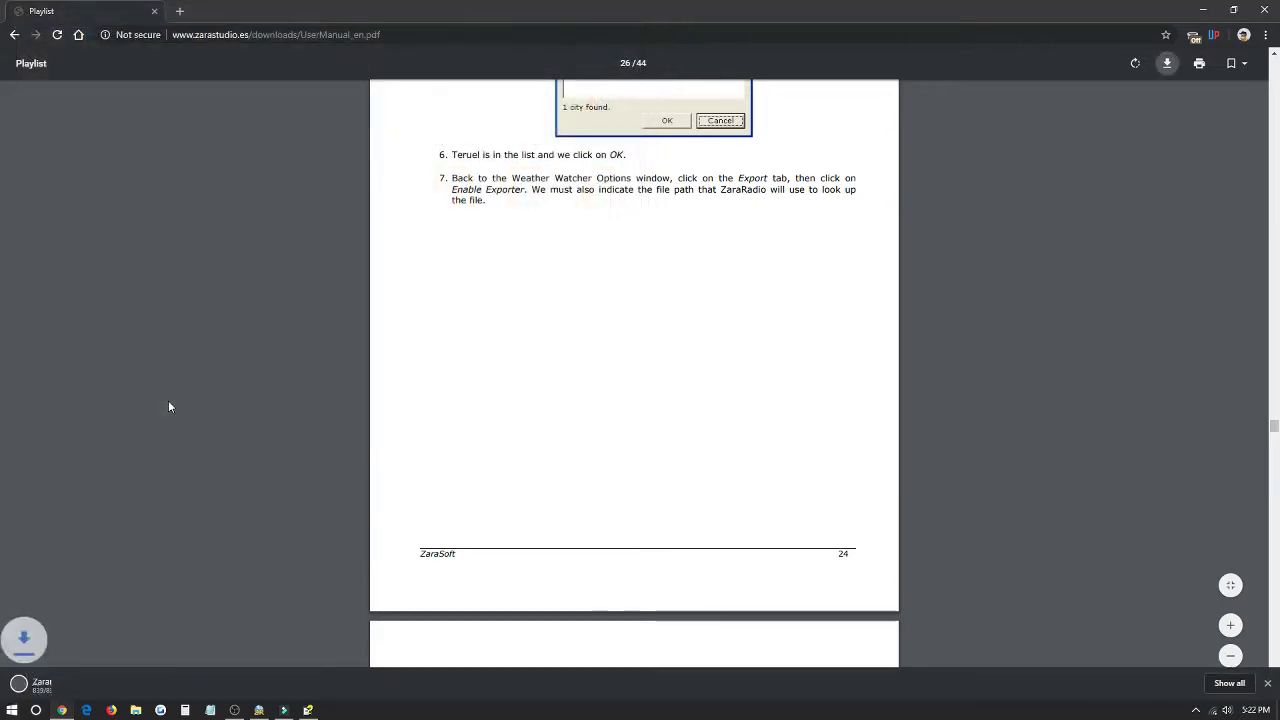
Open Zararadio Tutorial.pdf from the download bar and scroll to the Introduction to ZaraRadio page
left_click(130, 683)
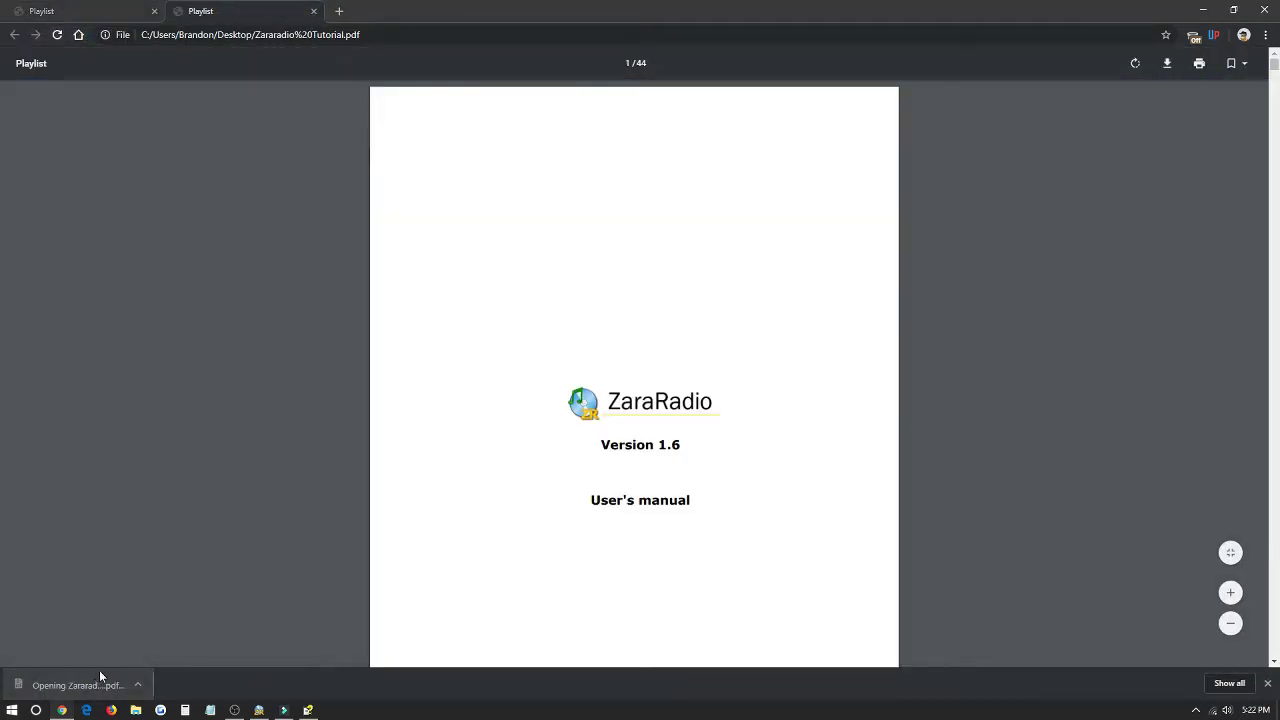
scroll(631, 511, "down", 4)
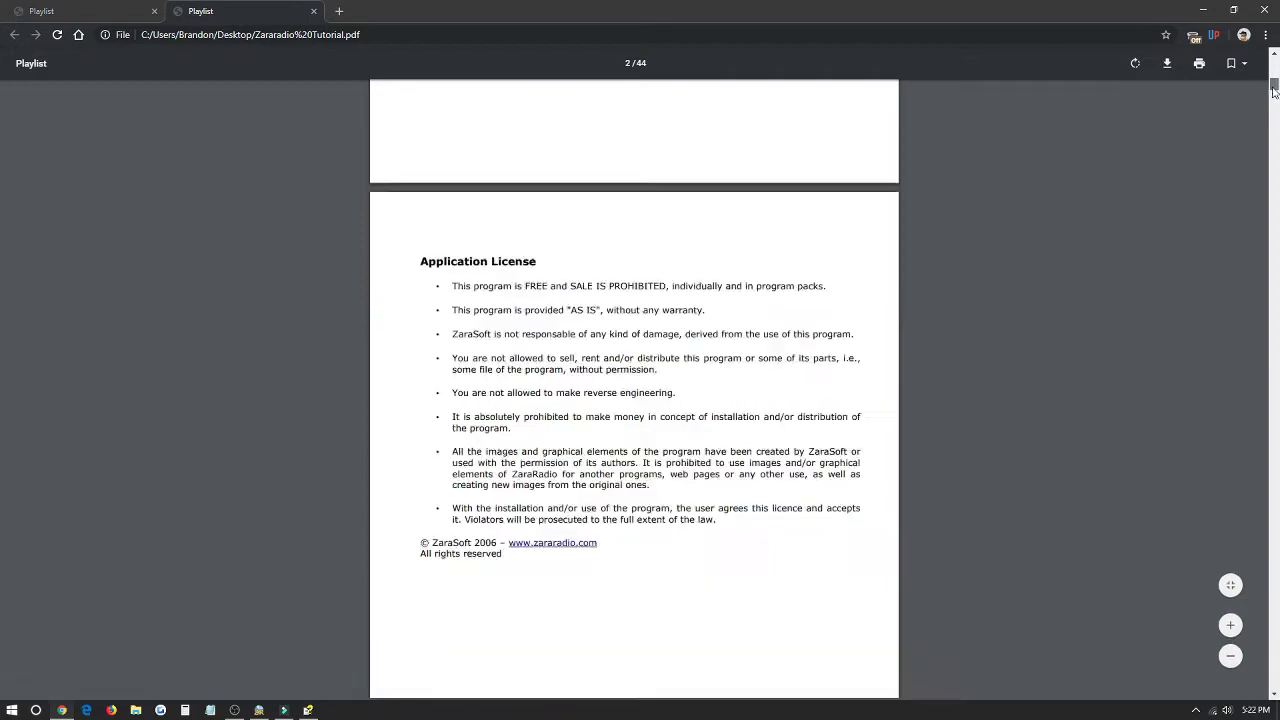
scroll(634, 380, "down", 6)
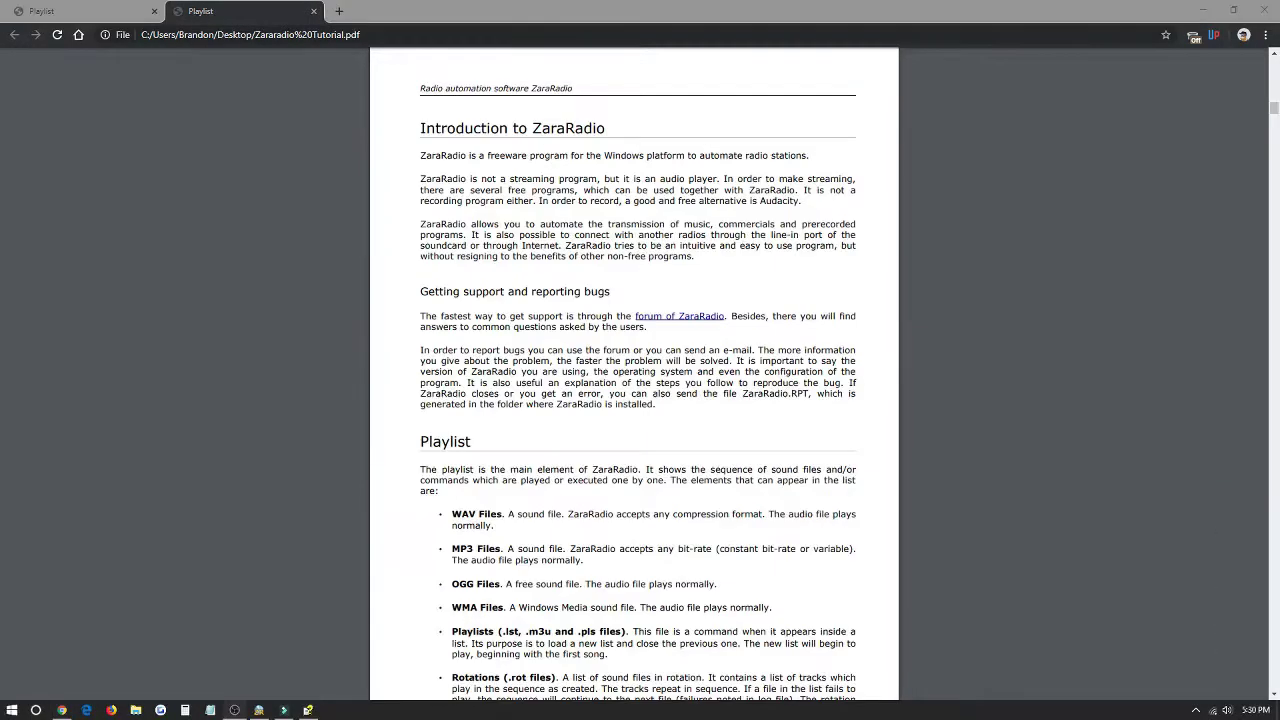